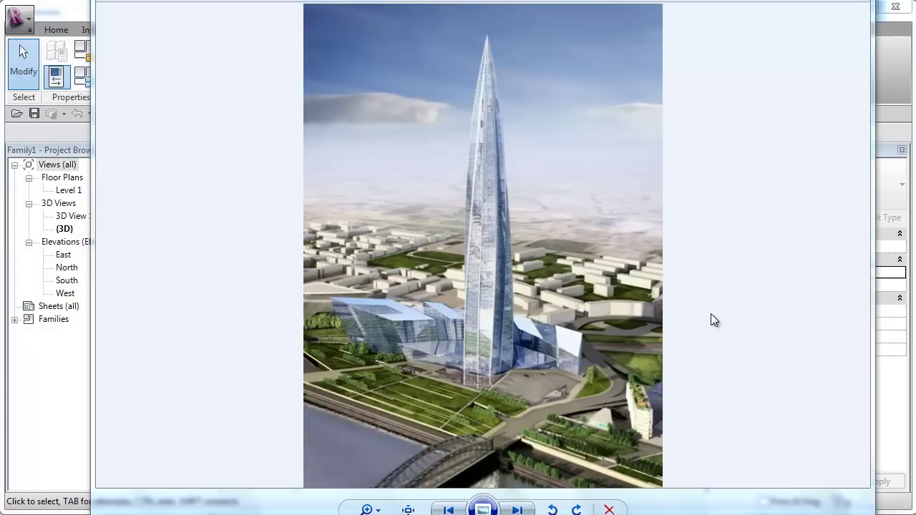
- Bring the Oktha Template.jpg pentagon drawing to the front for review
mouse_move(247, 512)
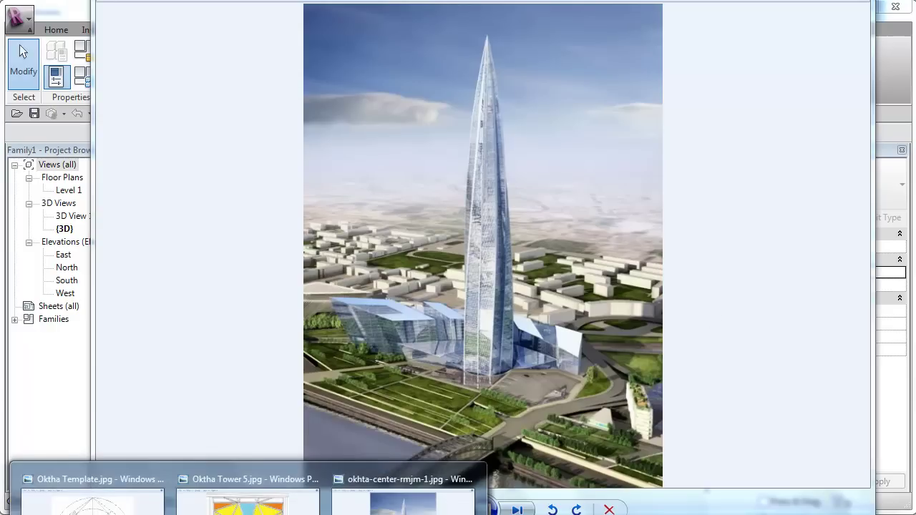
click(82, 494)
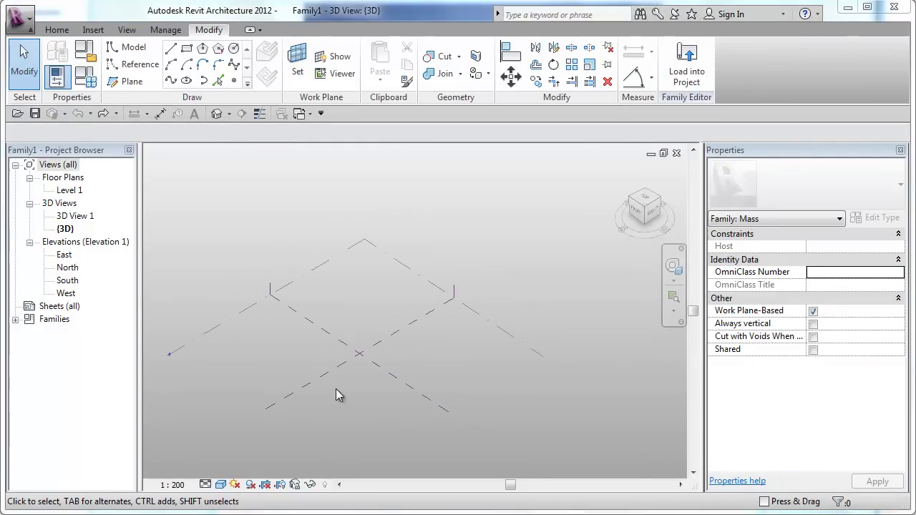
- Draw a reference line from the plane intersection and dimension its angle to a reference plane
click(136, 64)
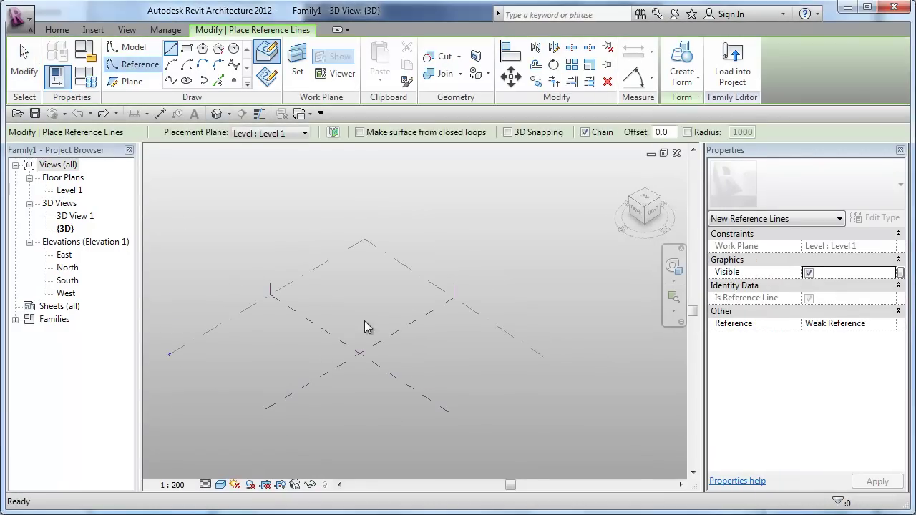
click(359, 356)
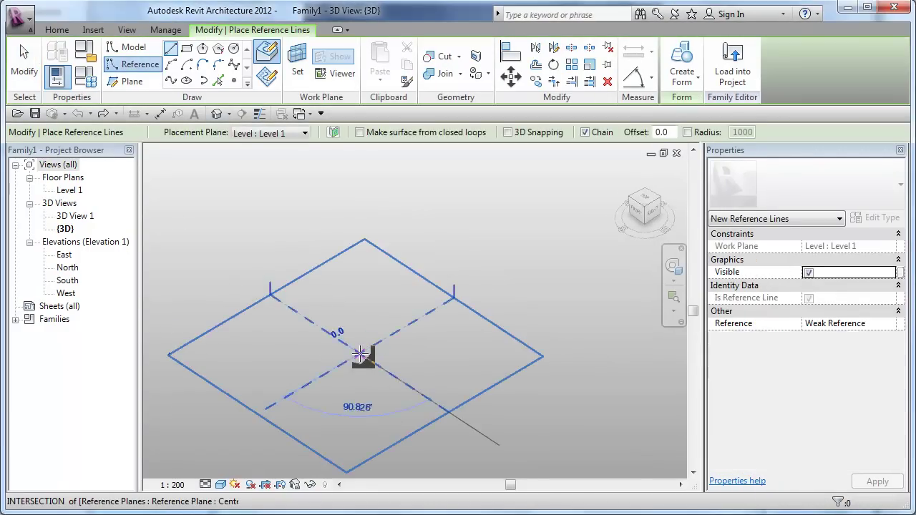
click(538, 295)
key(Escape)
key(Escape)
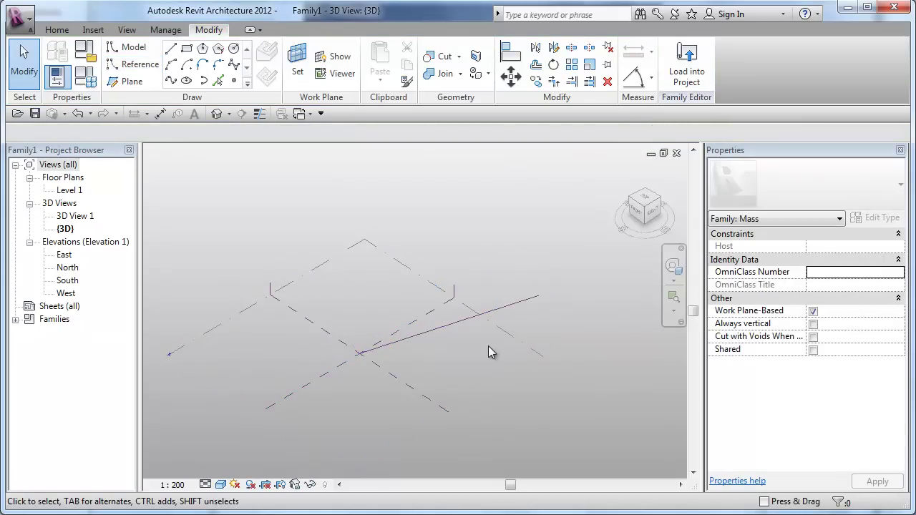
click(634, 76)
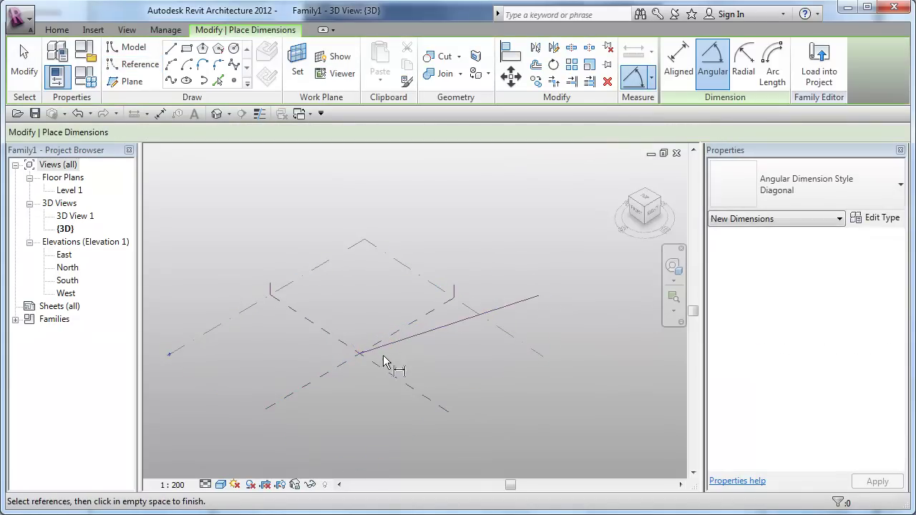
click(419, 323)
click(437, 329)
click(438, 323)
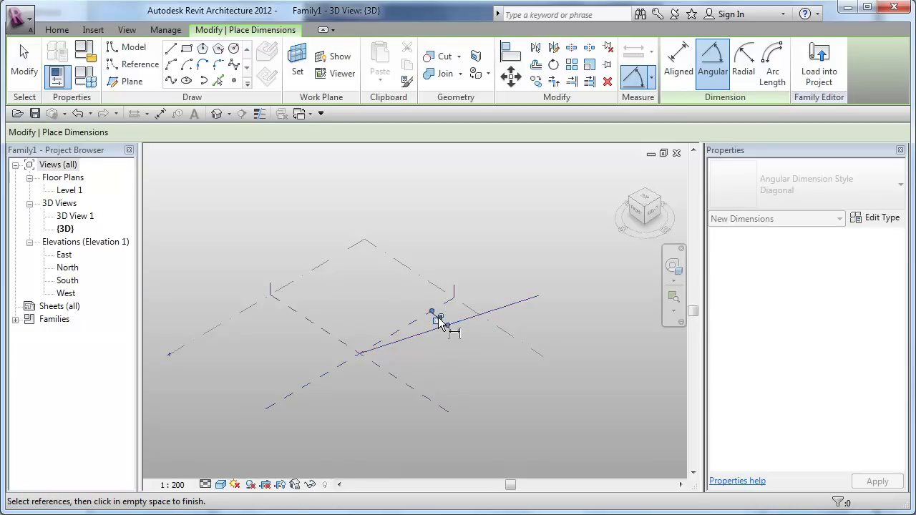
scroll(438, 354, up, 2)
key(Escape)
key(Escape)
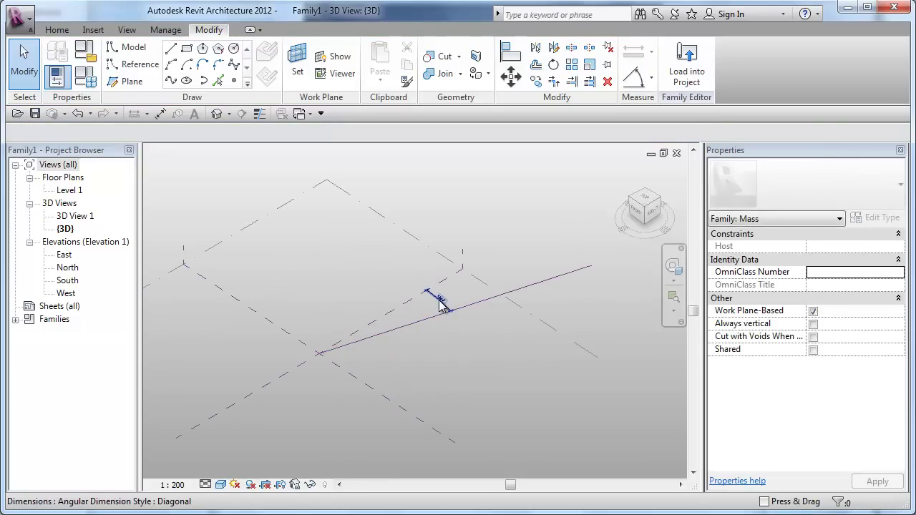
- Label the angle dimension with new instance parameter 'Rotation', grouped under Constraints
click(435, 302)
click(345, 134)
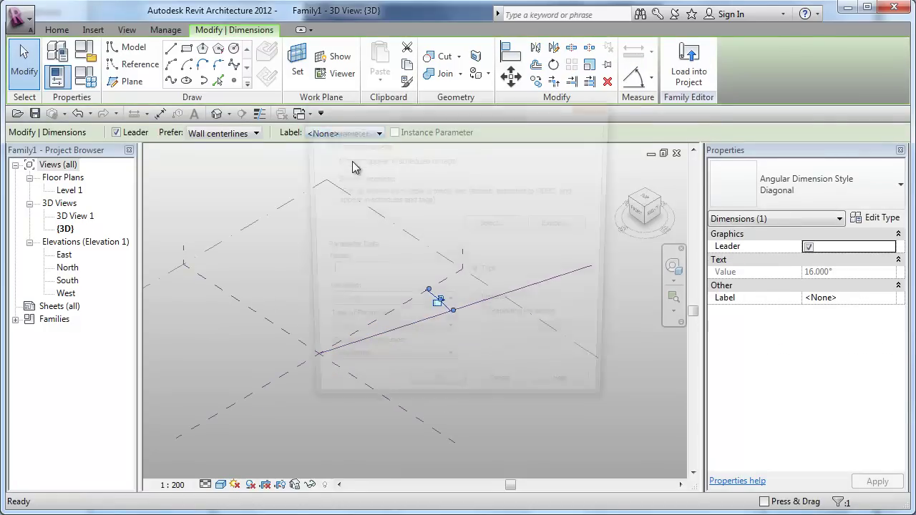
click(352, 161)
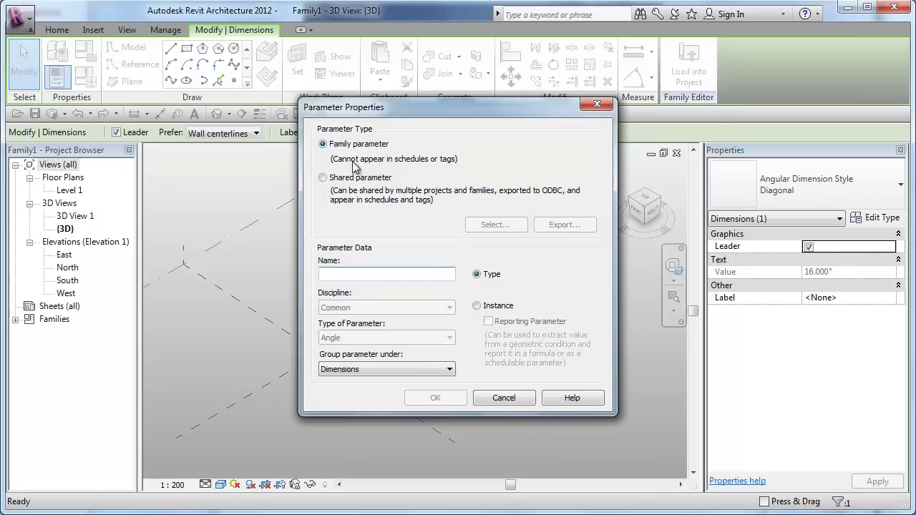
text(Rotat)
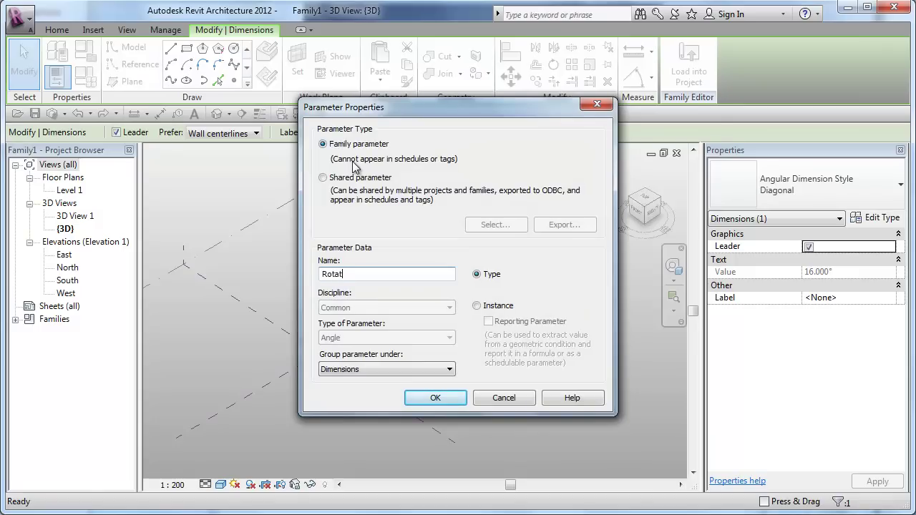
text(ion)
click(498, 308)
click(450, 370)
scroll(344, 123, up, 3)
click(342, 115)
click(434, 396)
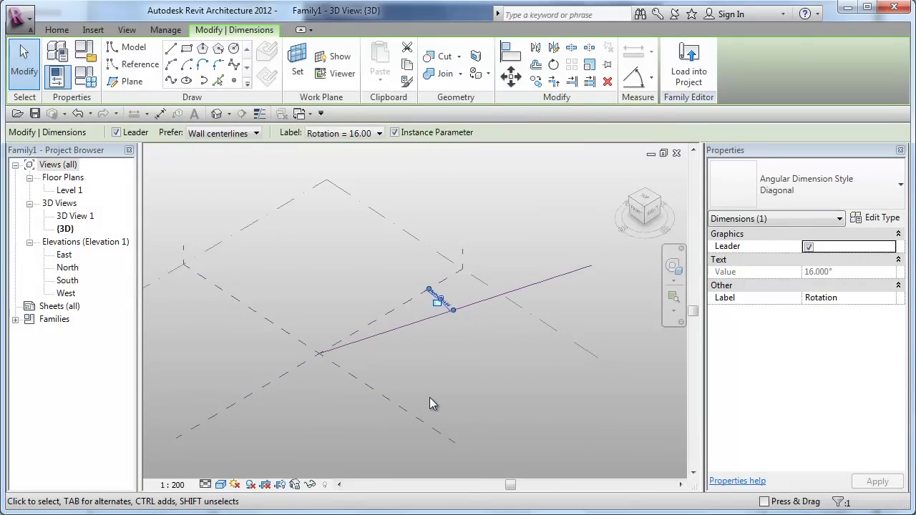
middle_drag(455, 389, 466, 348)
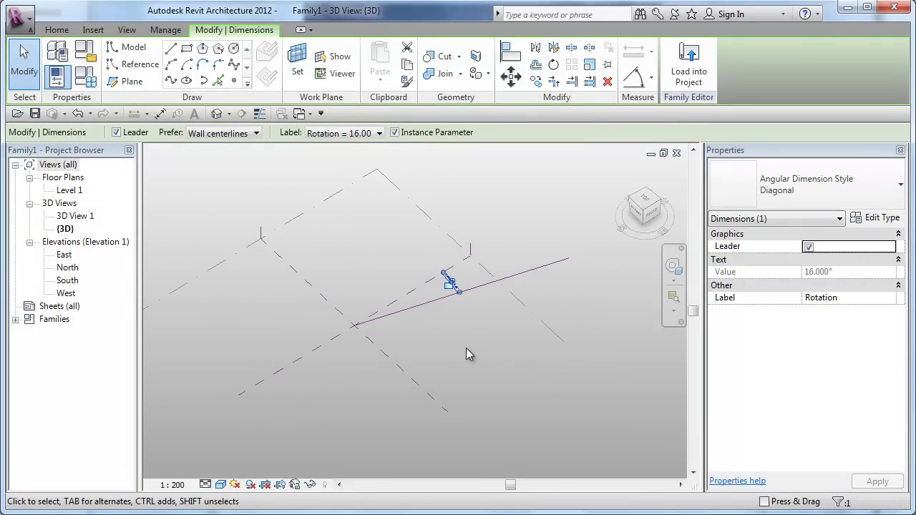
- Draw a 42000-radius 180° reference arc on the angled line's work plane, centred at its start
click(132, 65)
click(187, 66)
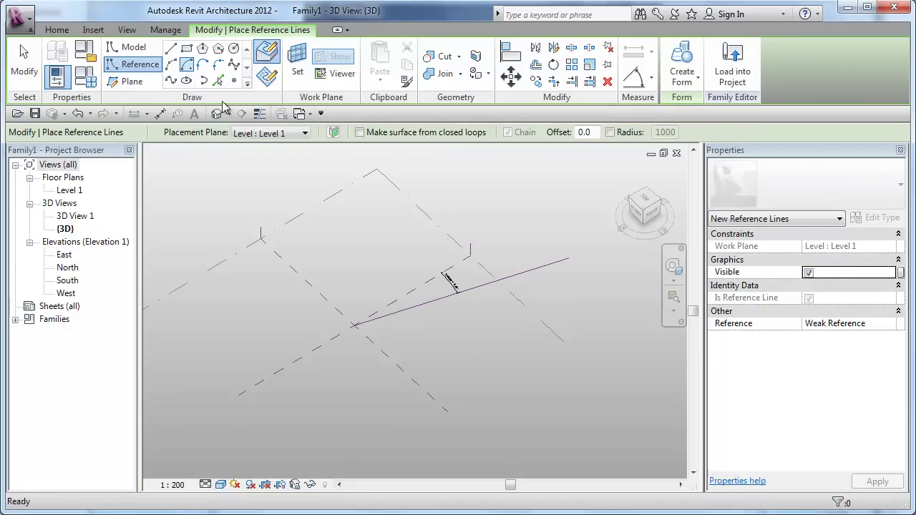
click(297, 68)
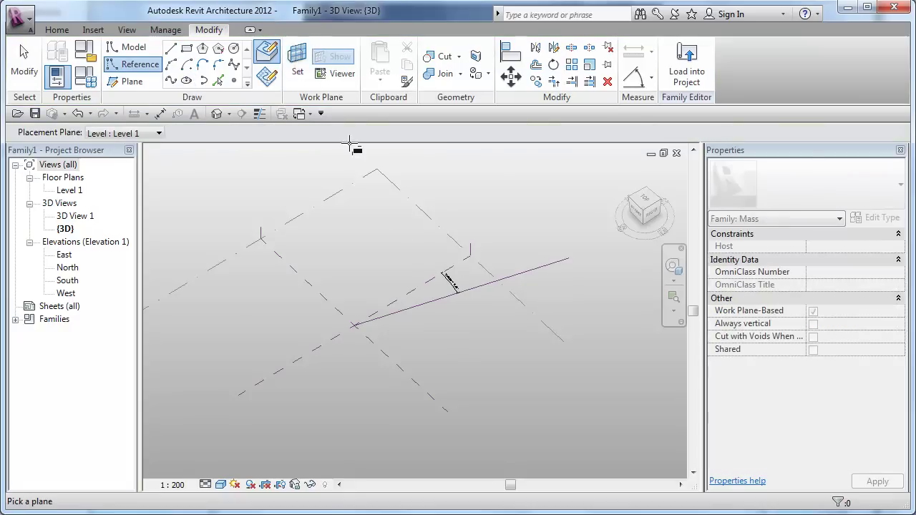
click(433, 301)
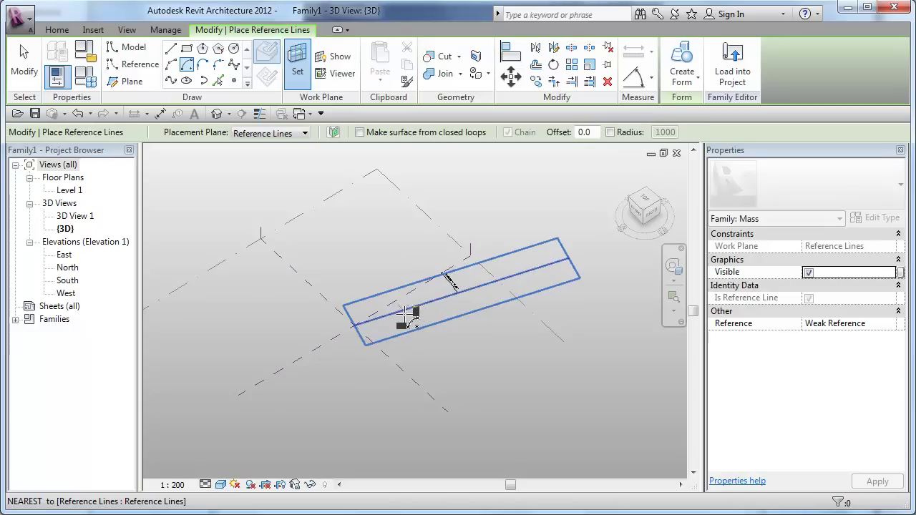
click(355, 326)
click(305, 233)
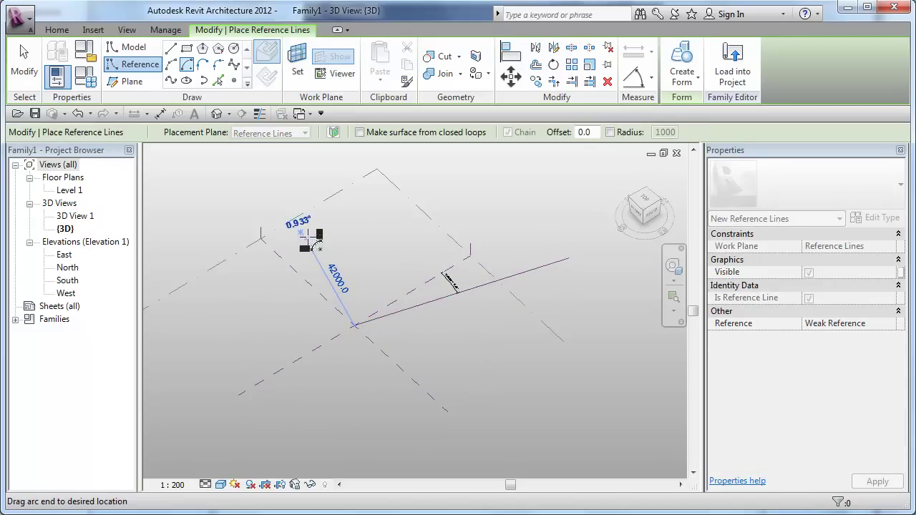
click(396, 396)
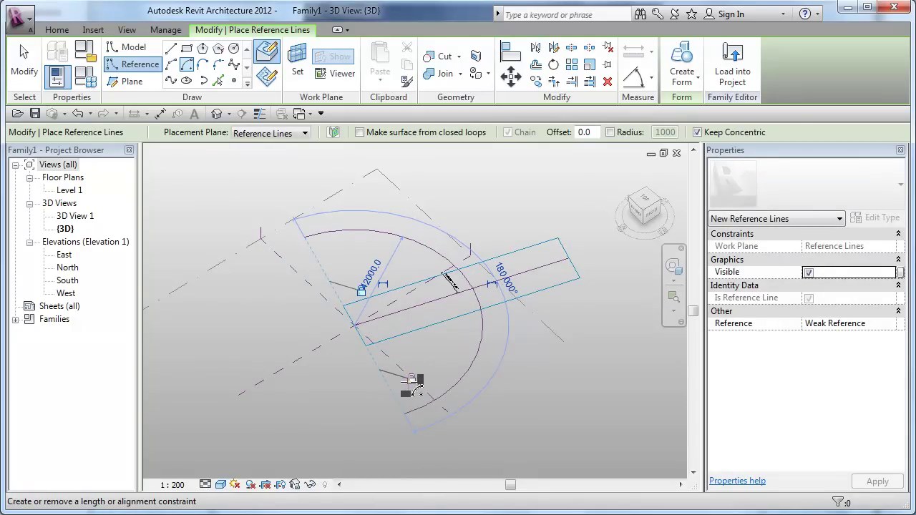
key(Escape)
key(Escape)
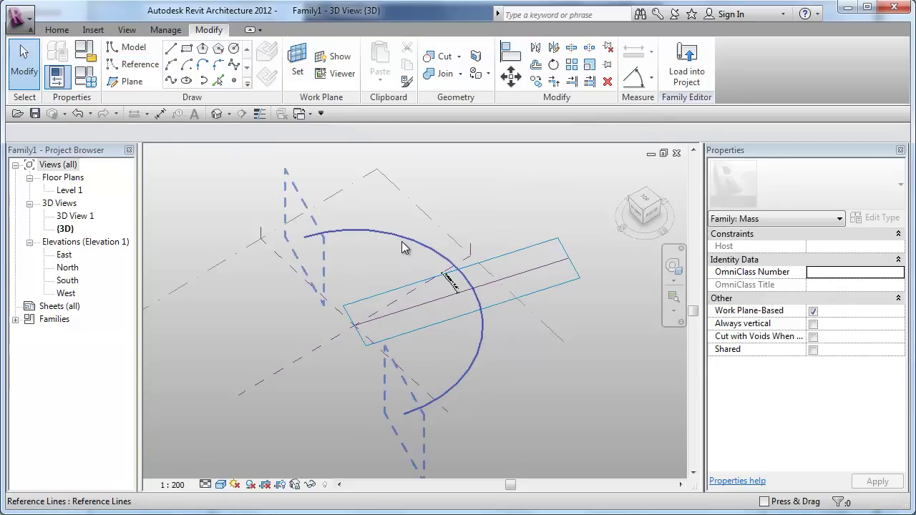
- Label the arc's 42000 radius dimension with new instance parameter 'R'
click(406, 244)
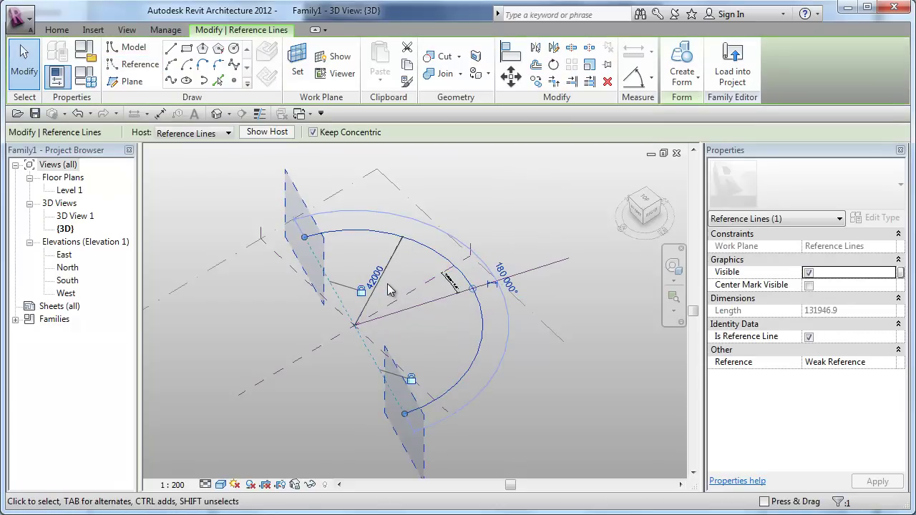
click(399, 250)
drag(399, 250, 466, 343)
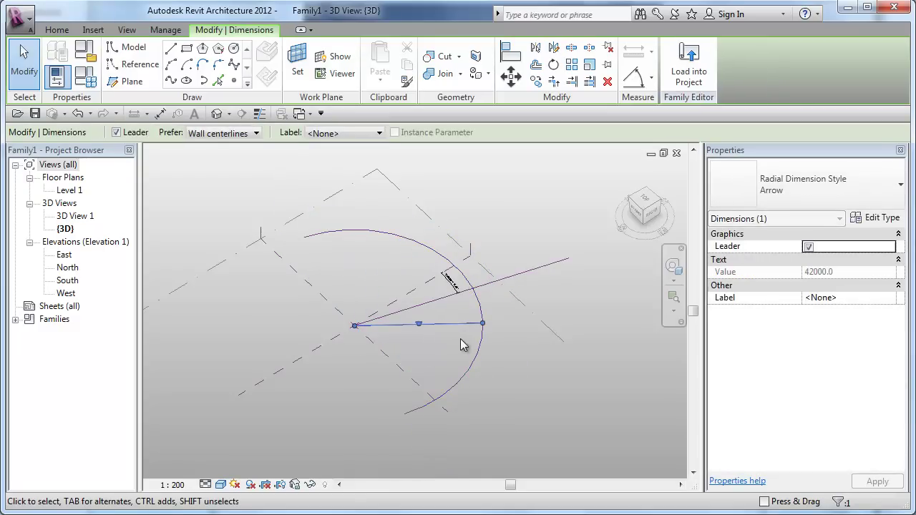
click(378, 139)
click(349, 159)
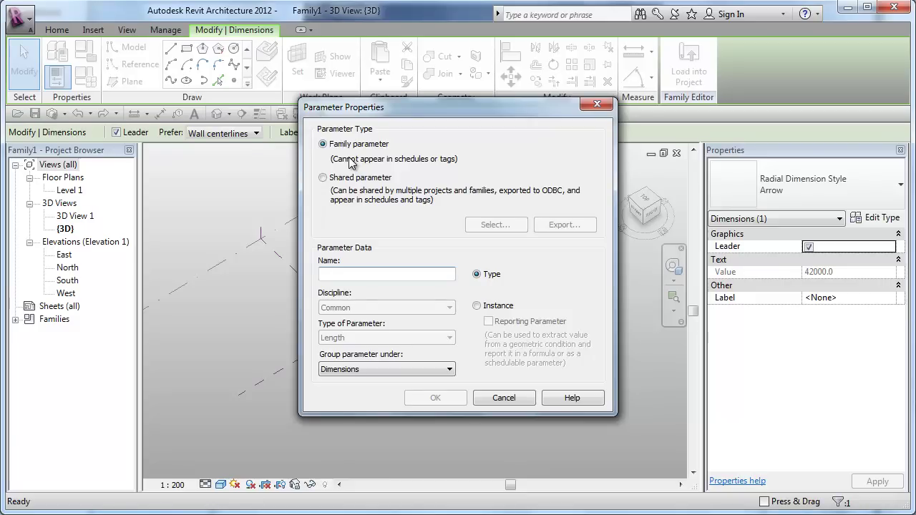
text(R)
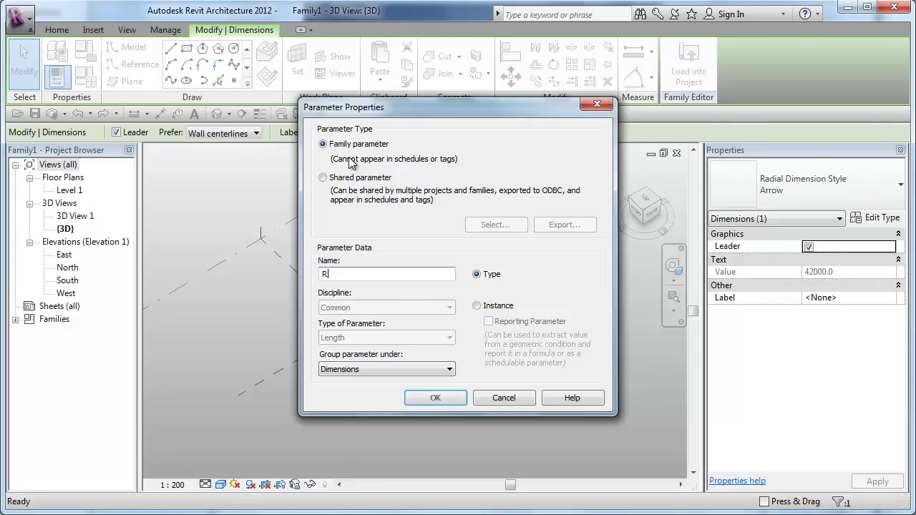
click(477, 305)
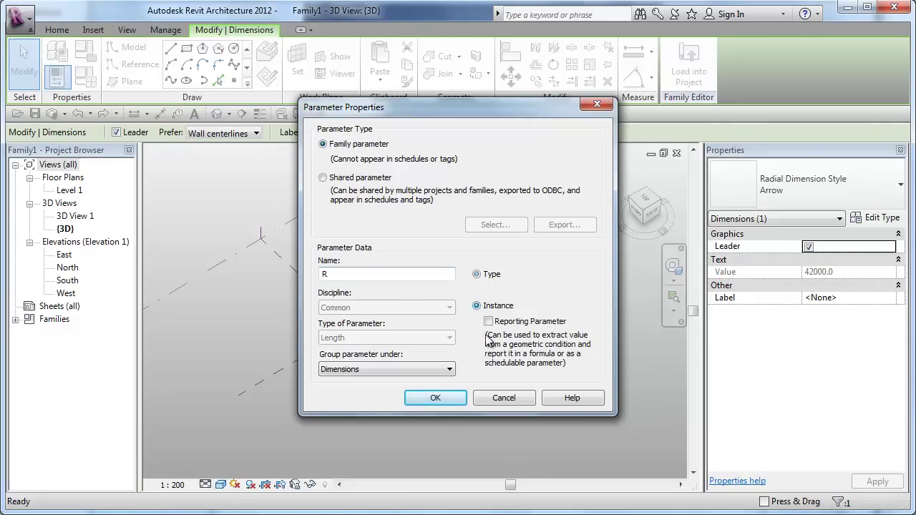
click(441, 404)
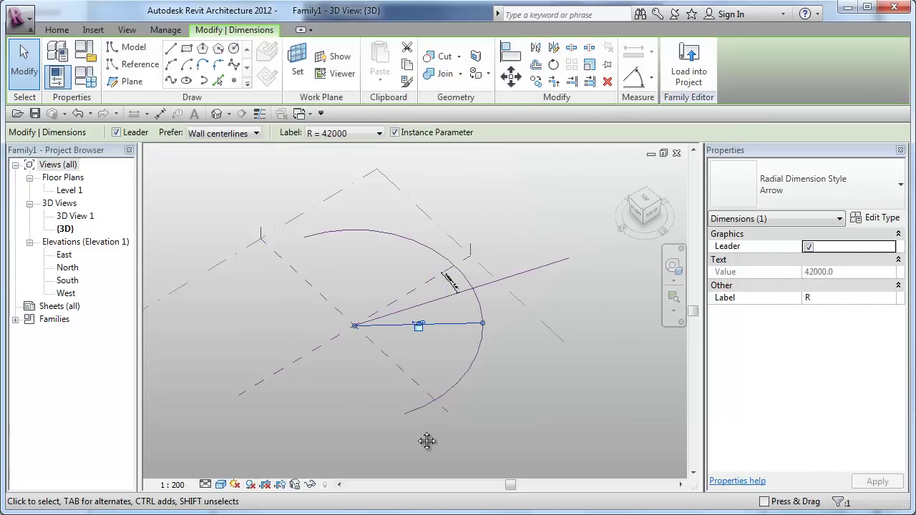
middle_drag(430, 435, 425, 418)
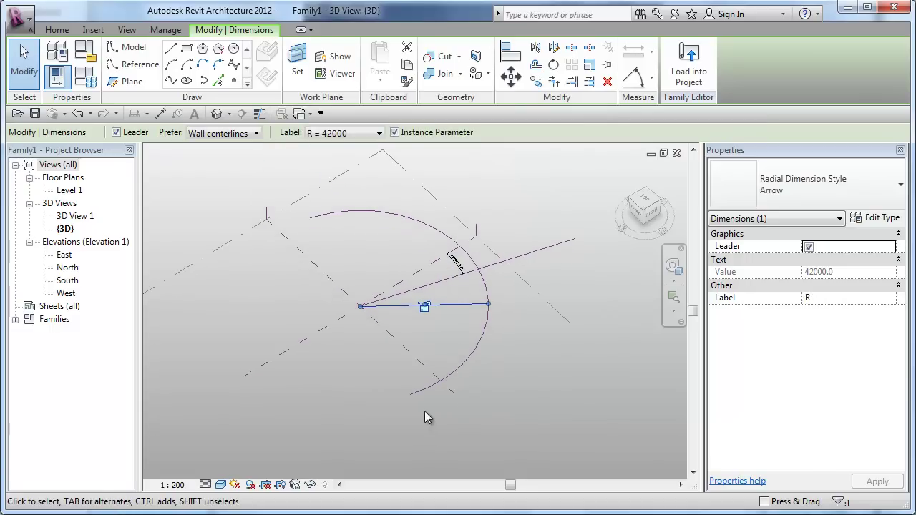
- Draw a second 42000 centre-ends arc to close the outer reference circle
click(132, 65)
click(186, 63)
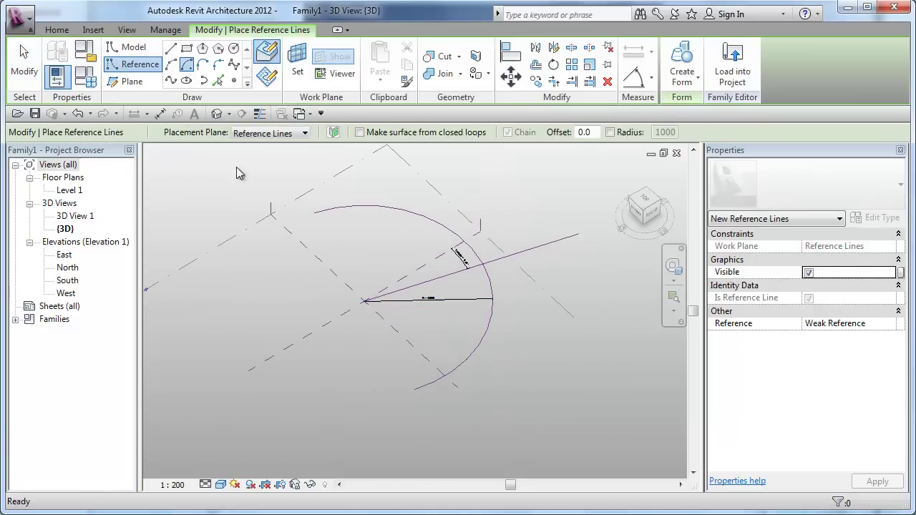
click(363, 300)
click(312, 209)
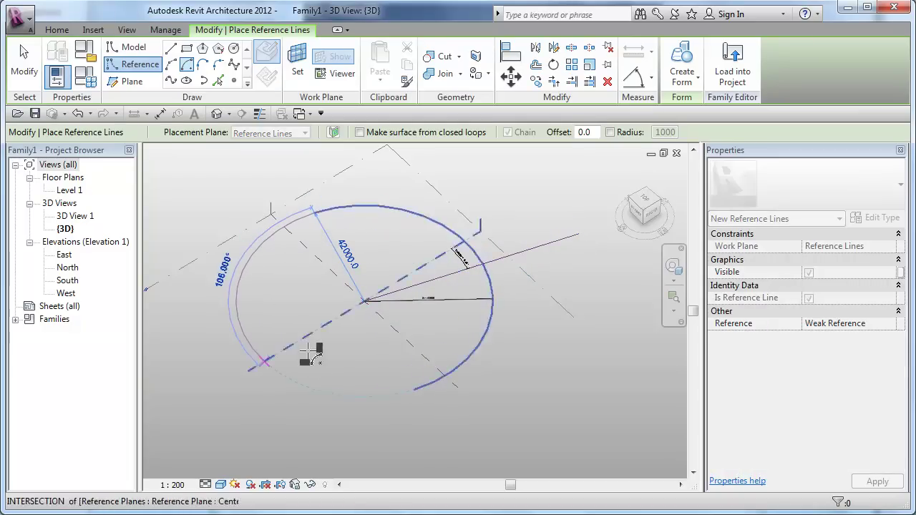
click(418, 394)
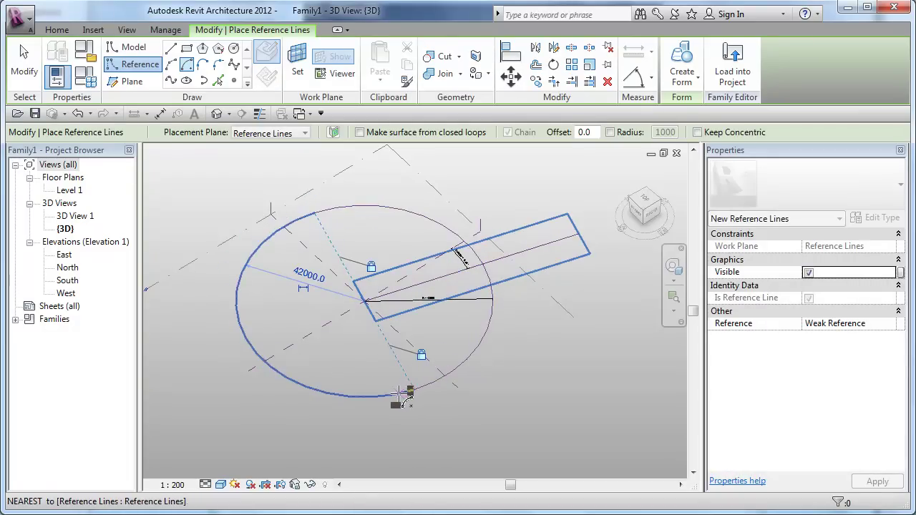
- Draw a concentric 180° reference arc of radius 33000 from the same centre
click(365, 299)
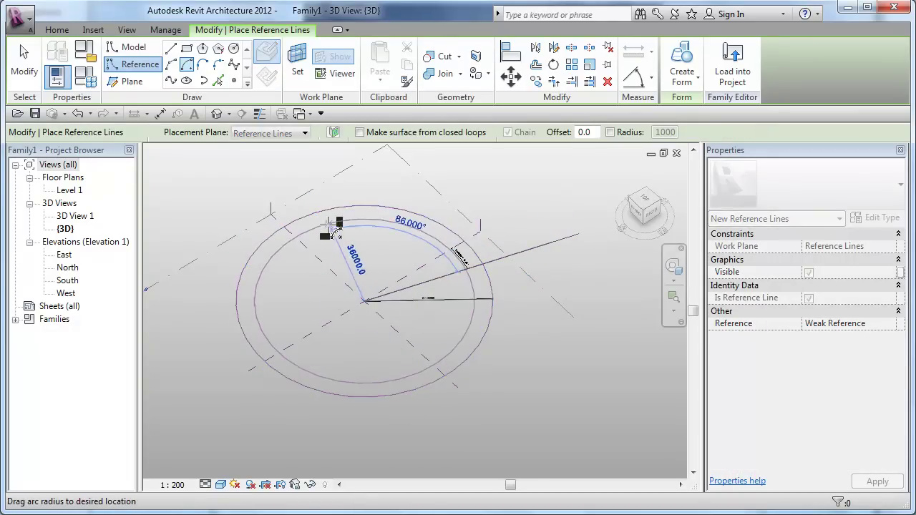
click(323, 228)
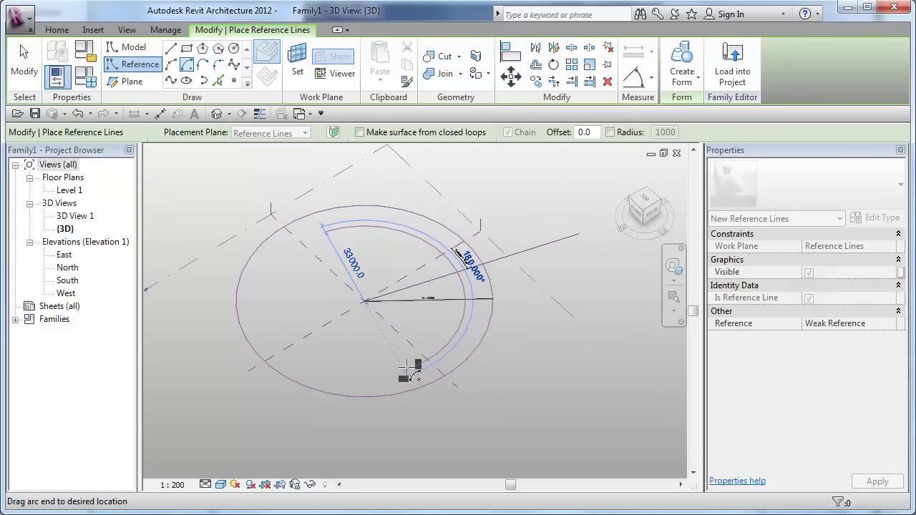
click(414, 361)
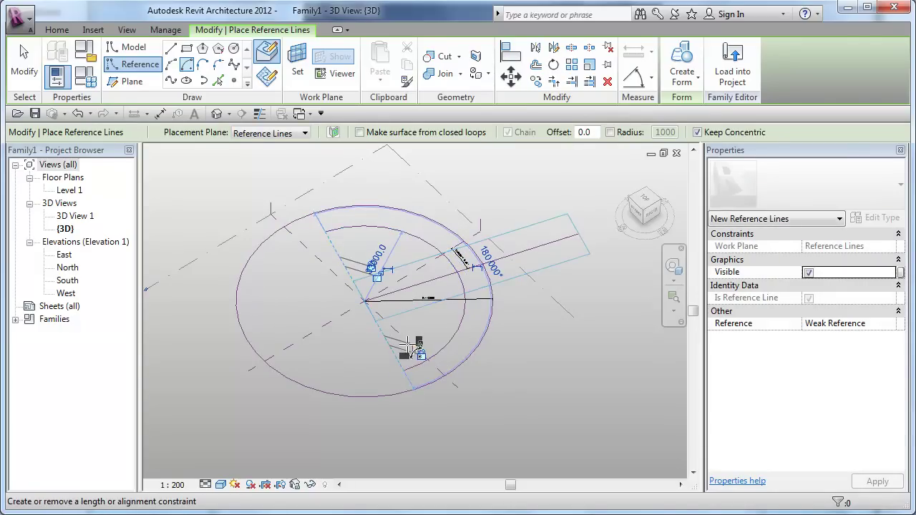
scroll(412, 351, up, 4)
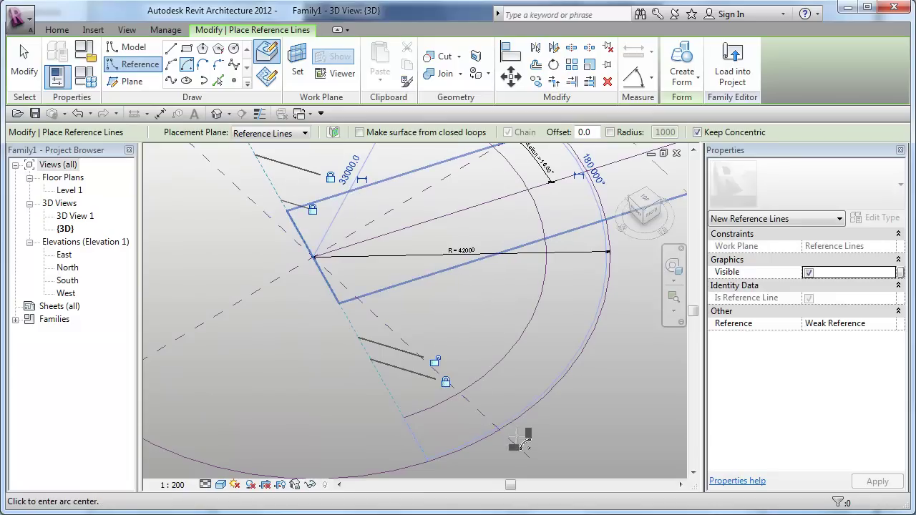
- Make the 33000 radius dimension permanent and label it with new instance parameter 'r'
click(365, 180)
key(Escape)
key(Escape)
click(364, 163)
click(344, 133)
click(339, 158)
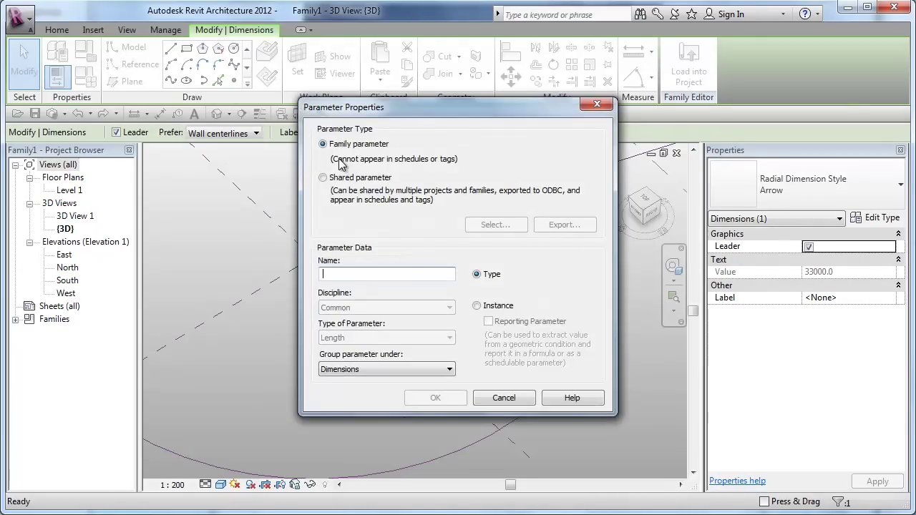
text(r)
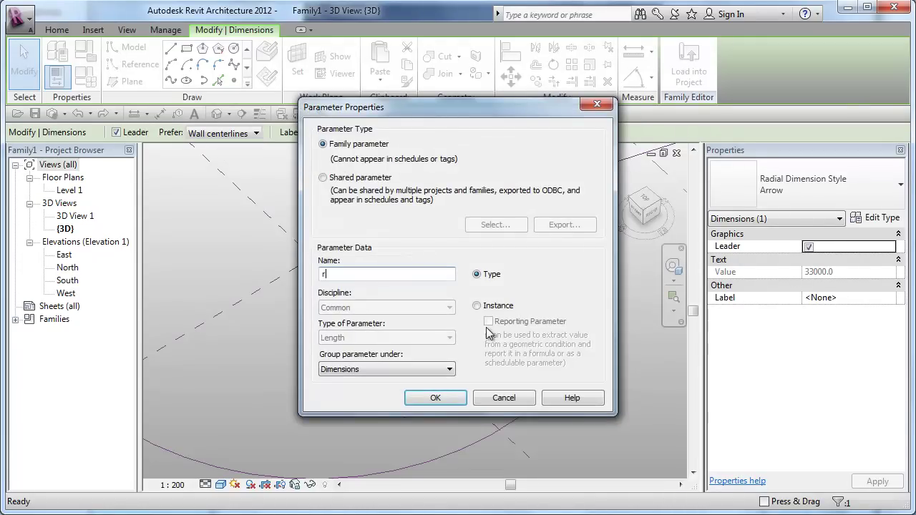
click(477, 305)
click(436, 397)
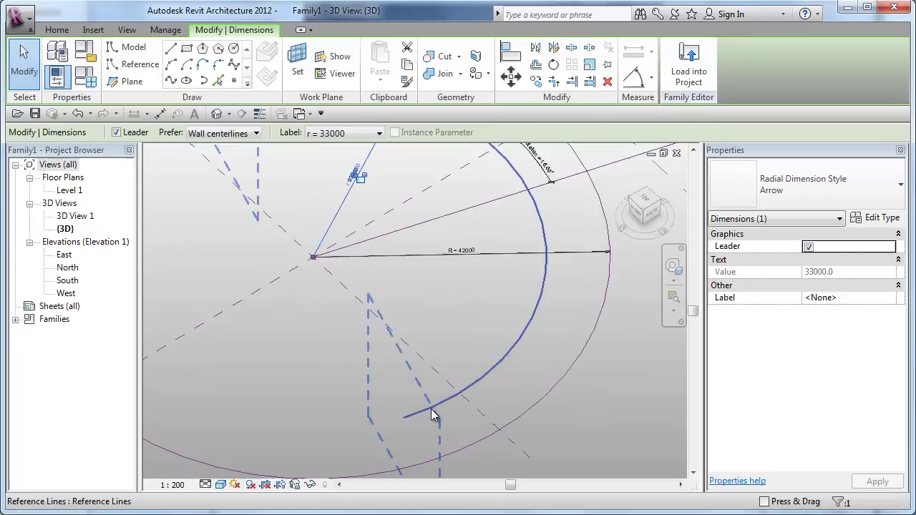
- Draw a second 33000 centre-ends half-arc to complete the inner circle
click(137, 65)
click(186, 63)
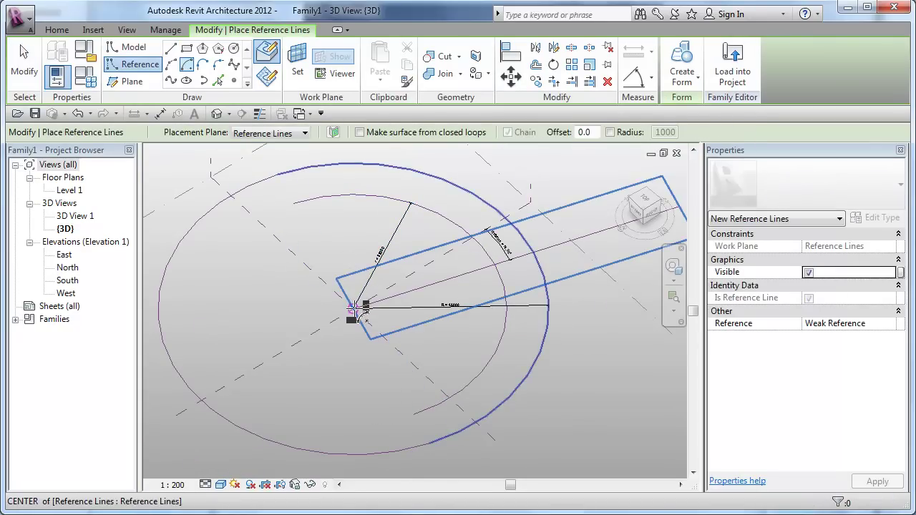
click(355, 308)
click(291, 198)
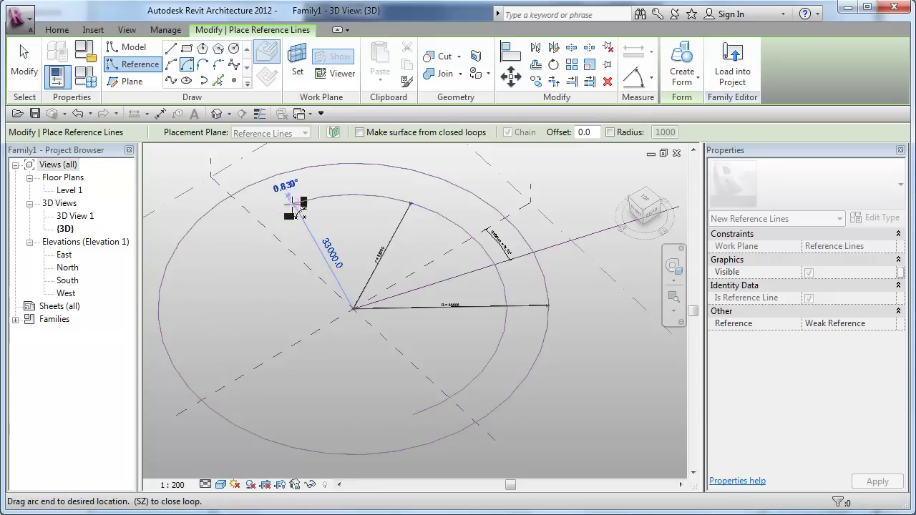
click(414, 419)
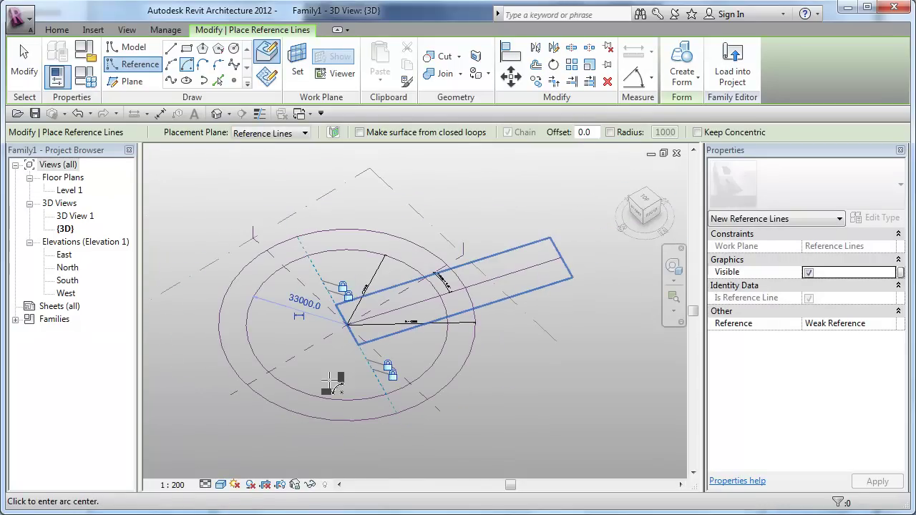
key(Escape)
key(Escape)
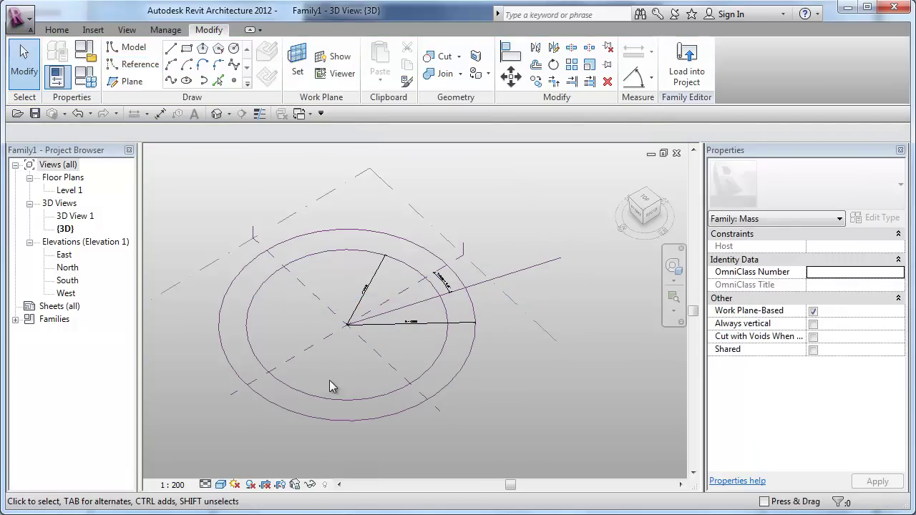
- Set the Rotation parameter to 180 in Family Types and apply it
click(93, 54)
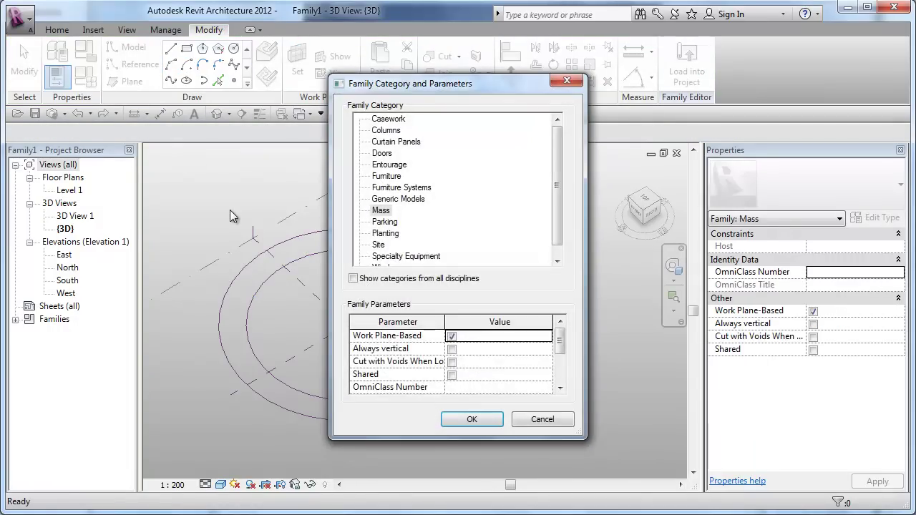
click(551, 422)
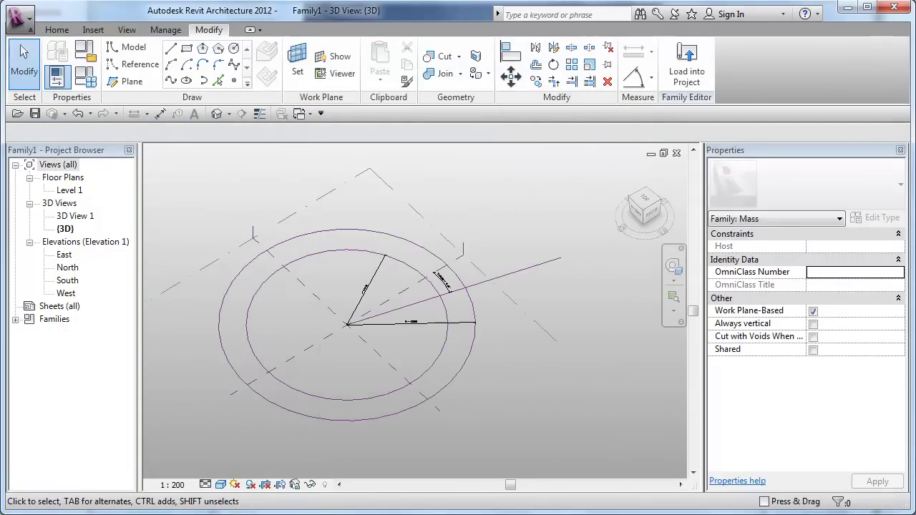
click(86, 76)
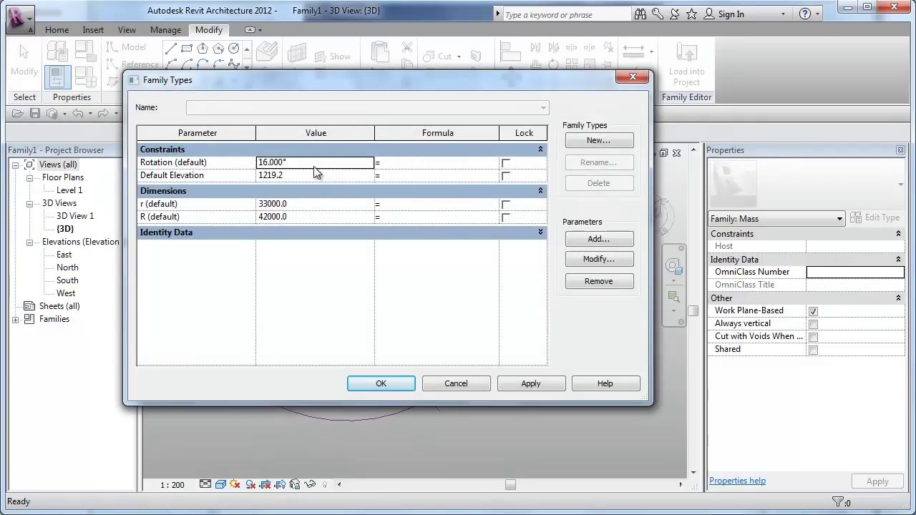
click(319, 162)
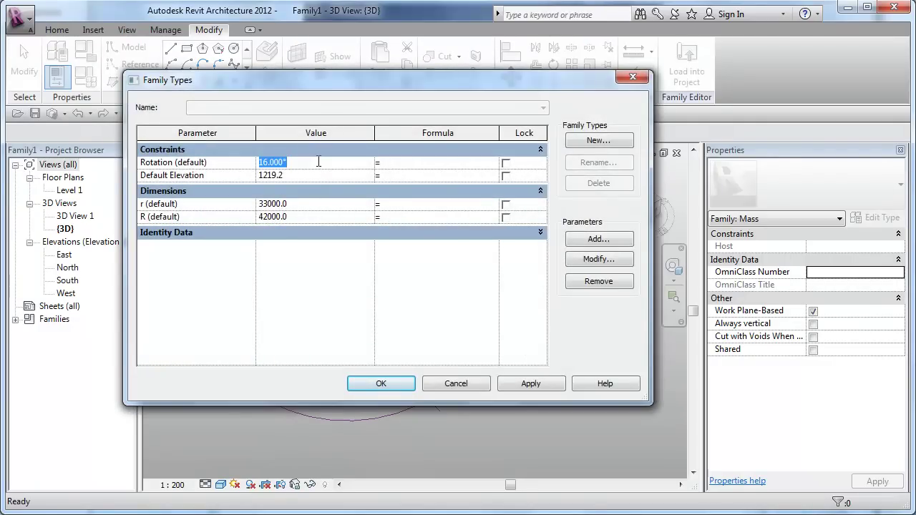
text(18)
text(0)
click(382, 384)
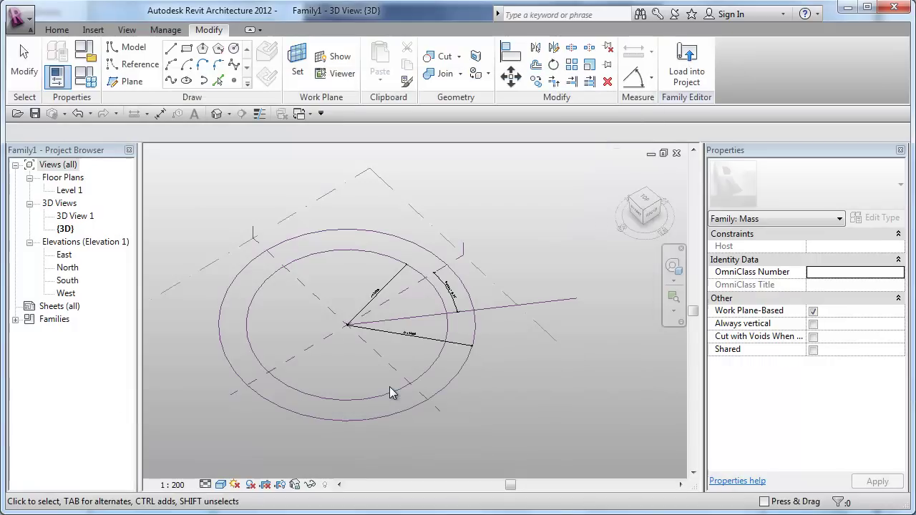
- Inspect the rotated circles, undoing an accidental drag of the reference line's end
shift+middle_drag(472, 378, 465, 313)
scroll(461, 236, up, 2)
scroll(308, 299, up, 4)
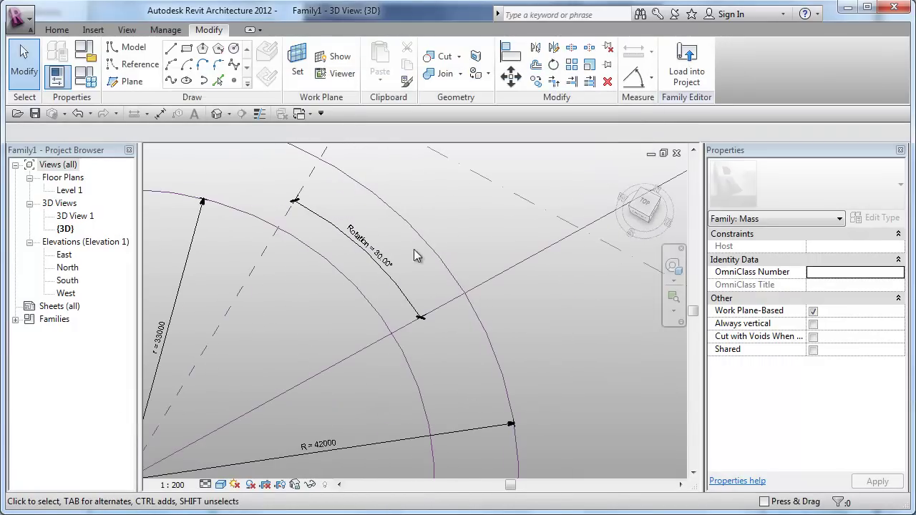
scroll(369, 266, down, 5)
shift+middle_drag(502, 399, 472, 342)
click(479, 282)
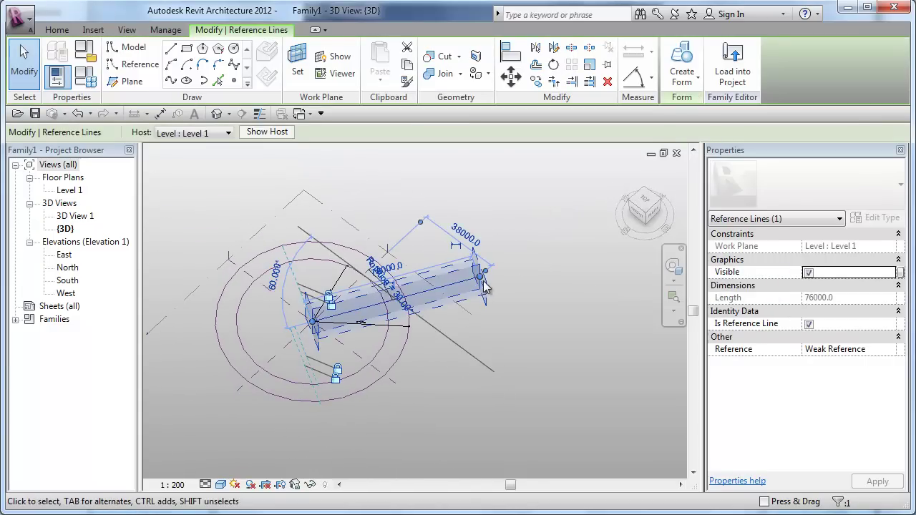
drag(482, 283, 229, 286)
click(77, 114)
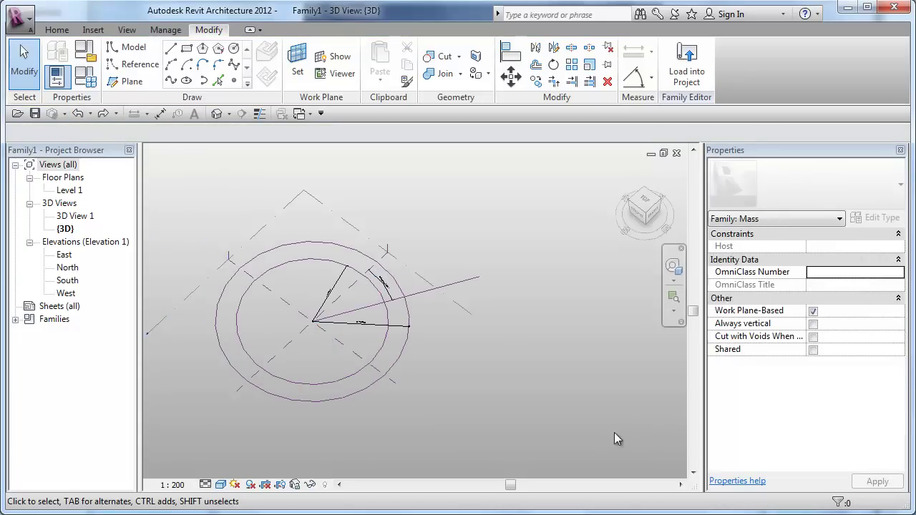
shift+middle_drag(448, 353, 491, 389)
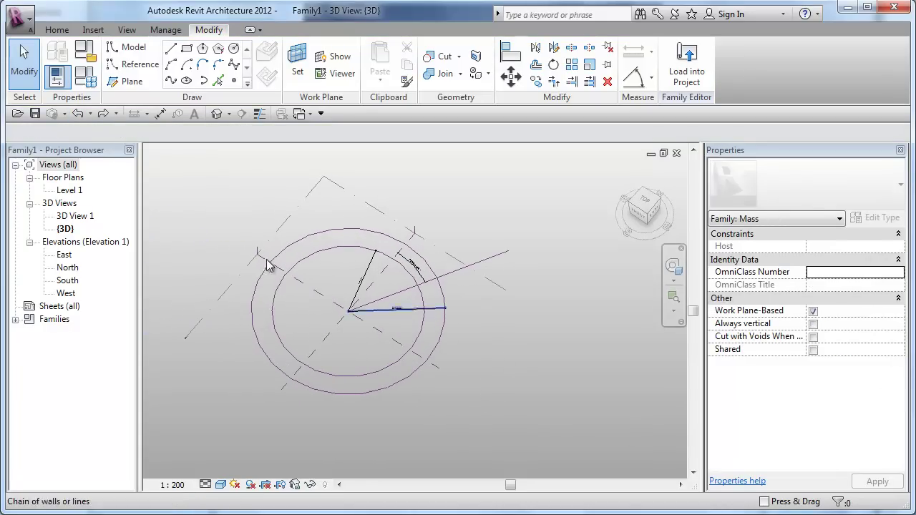
- Give r a sine-based formula of R from the notes, edit R's value, and apply
click(85, 78)
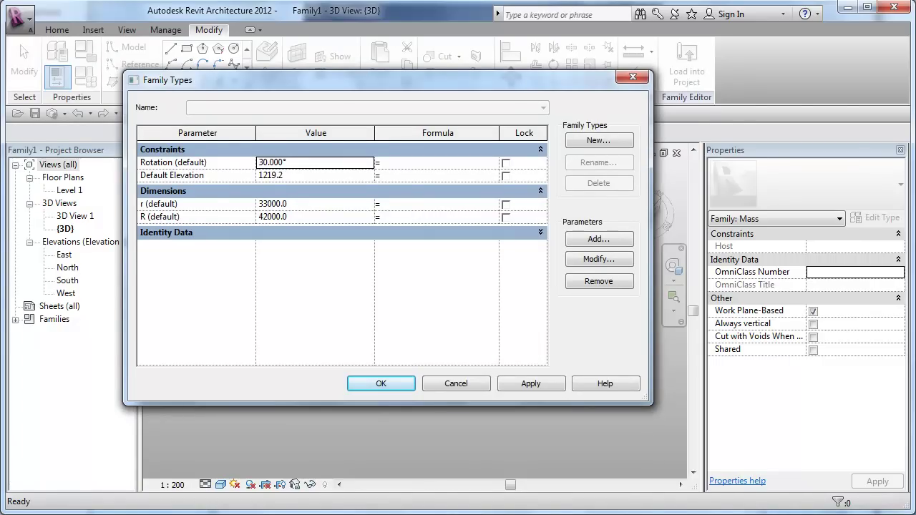
key(alt+Tab)
drag(467, 326, 222, 325)
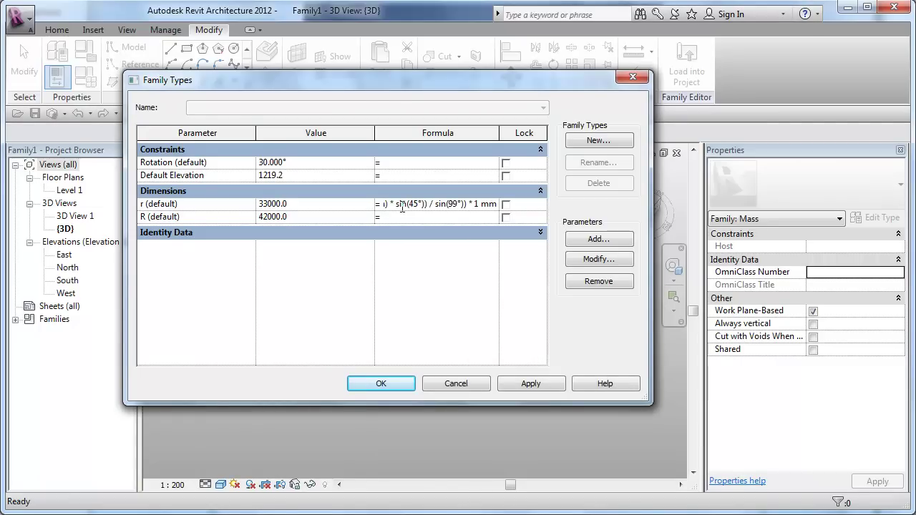
click(533, 384)
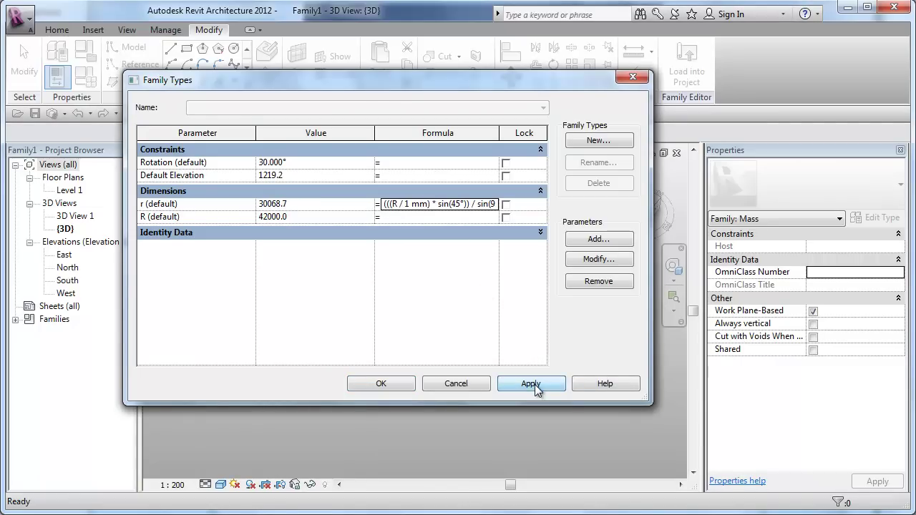
click(315, 217)
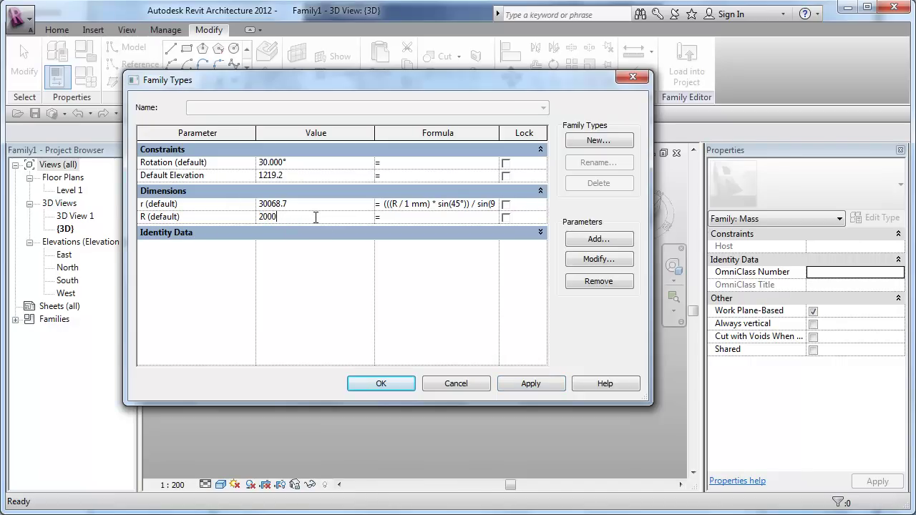
click(387, 385)
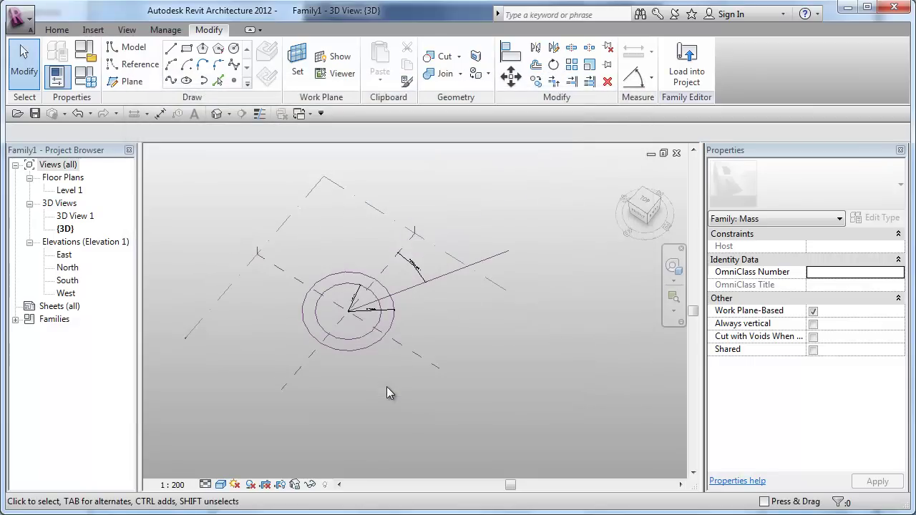
scroll(380, 353, up, 5)
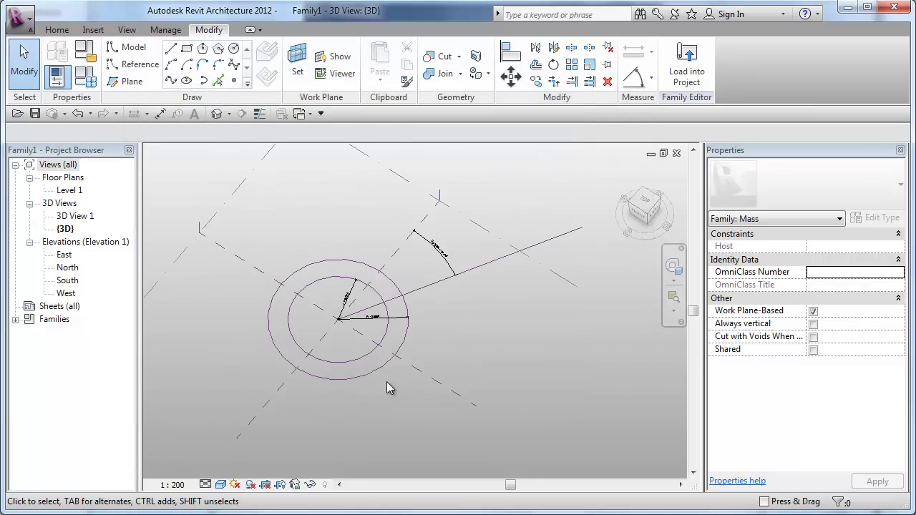
middle_drag(387, 382, 378, 409)
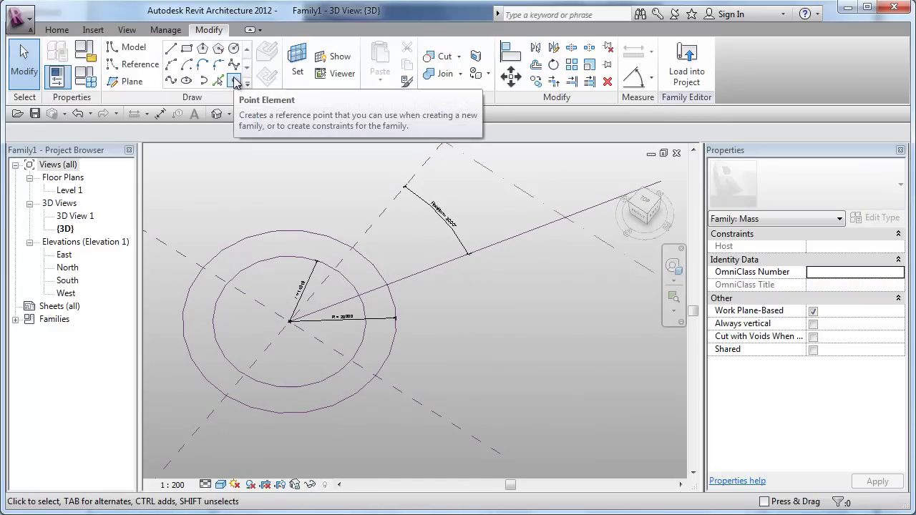
- Place five reference points around the outer circle, then window-select the circles and points
click(236, 81)
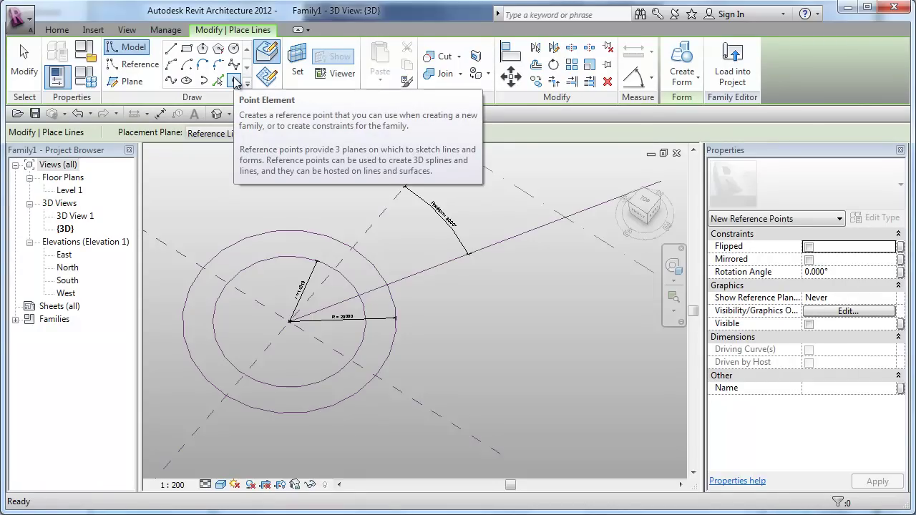
click(378, 272)
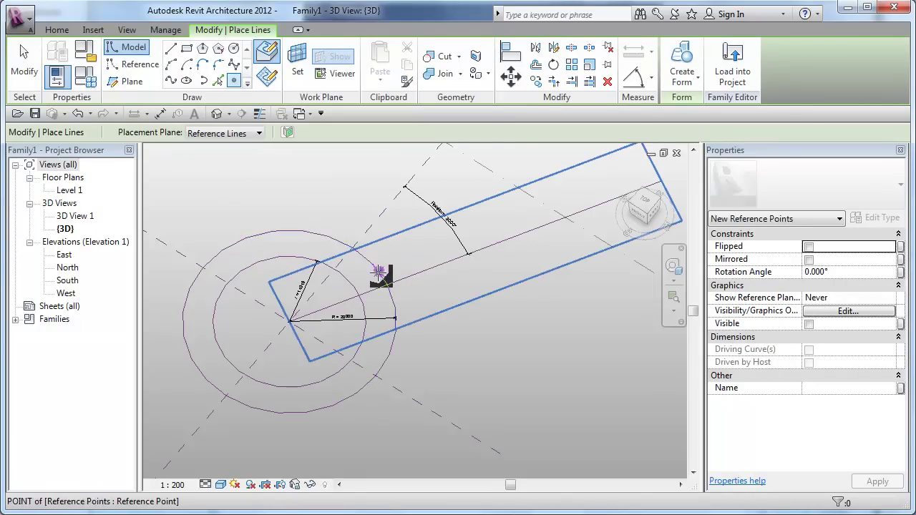
click(258, 234)
click(184, 340)
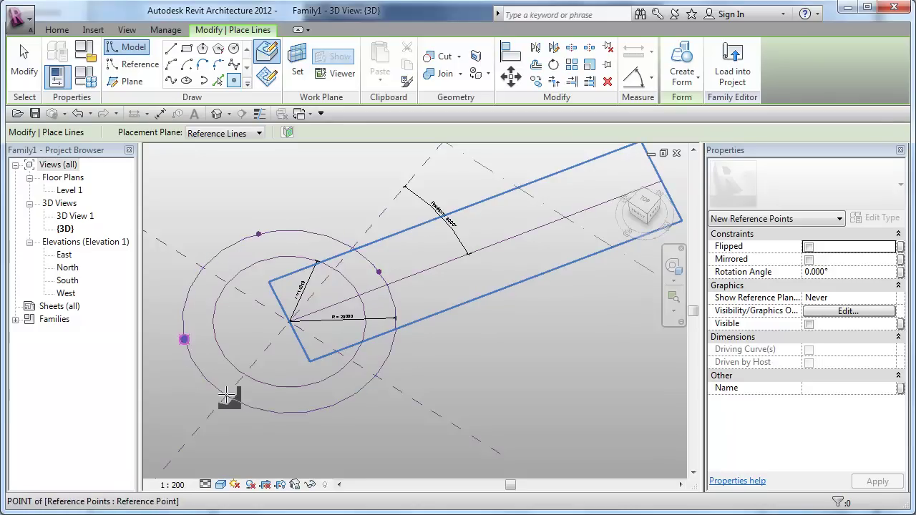
click(254, 408)
click(363, 387)
key(Escape)
key(Escape)
drag(164, 202, 425, 440)
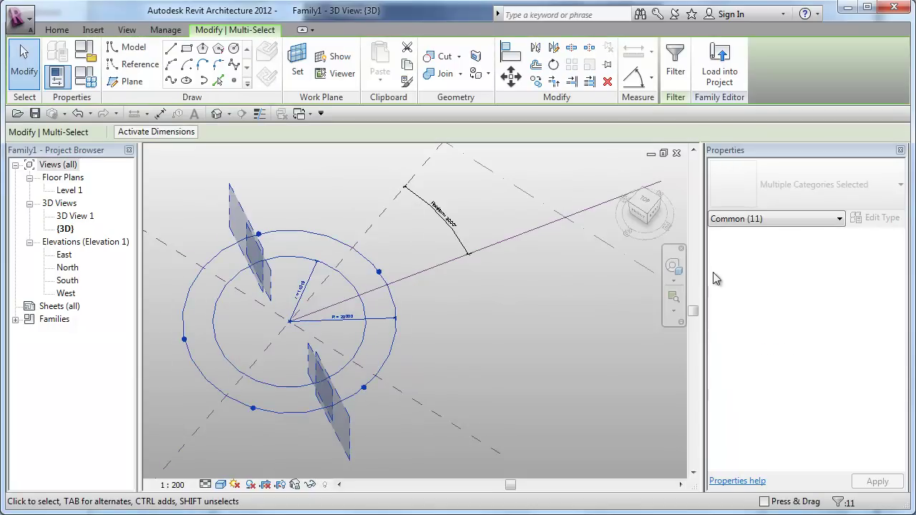
- Filter the selection to the five reference points and set their Measurement Type to Angle
click(675, 68)
click(332, 182)
click(332, 171)
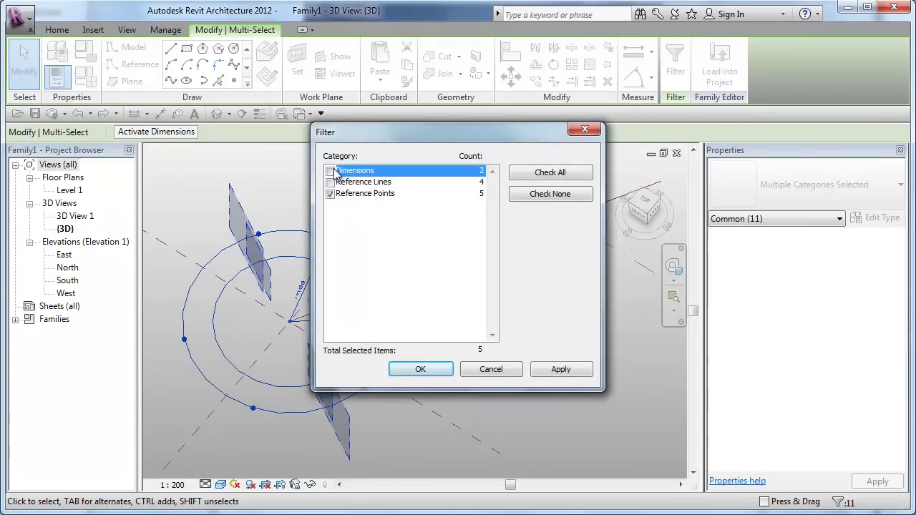
click(420, 370)
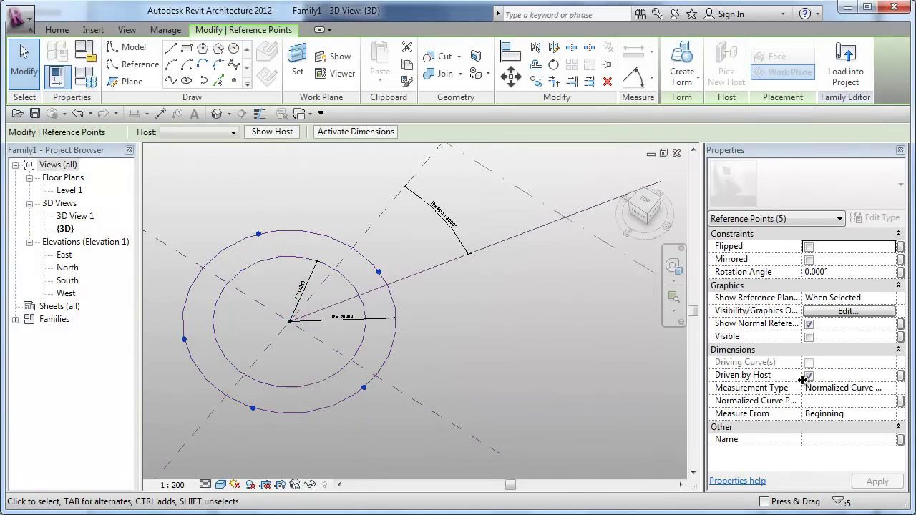
click(894, 396)
click(773, 466)
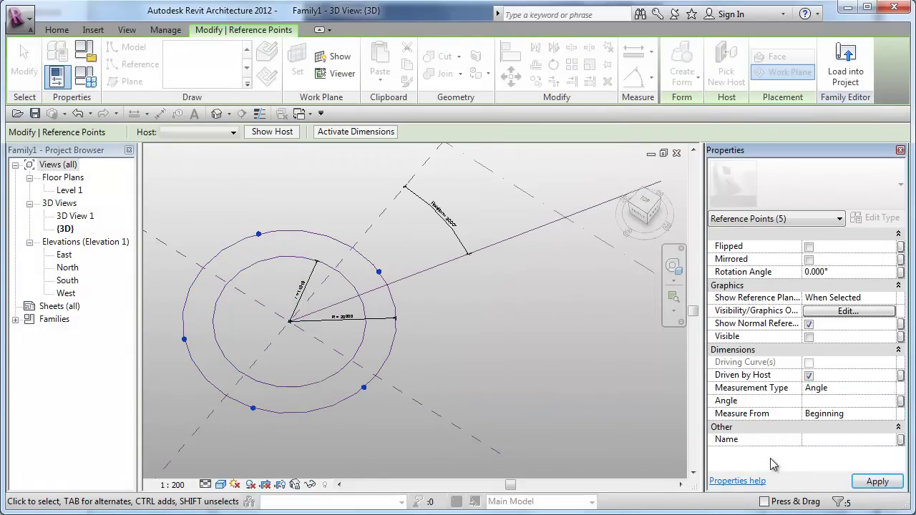
- Set the Angle of three outer-circle points to 90°, 18° and 54°
drag(355, 224, 408, 293)
click(860, 401)
text(90)
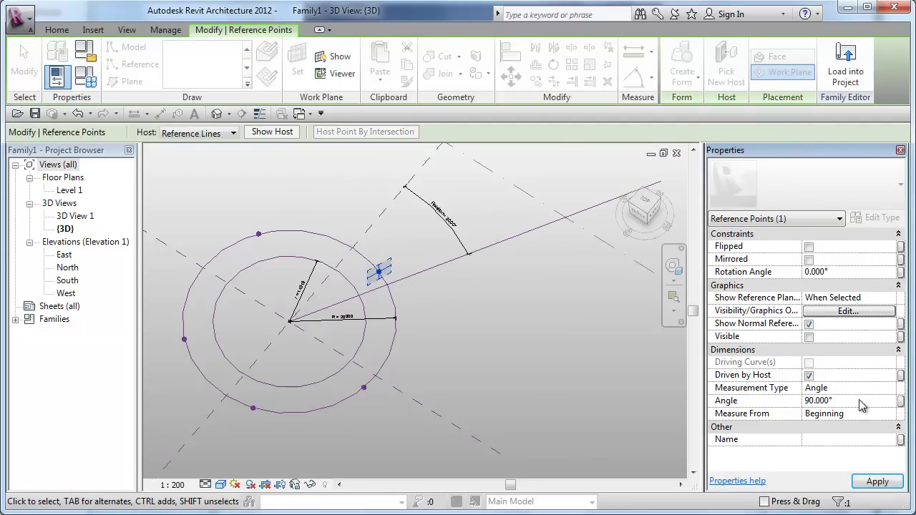
drag(239, 209, 287, 266)
click(848, 402)
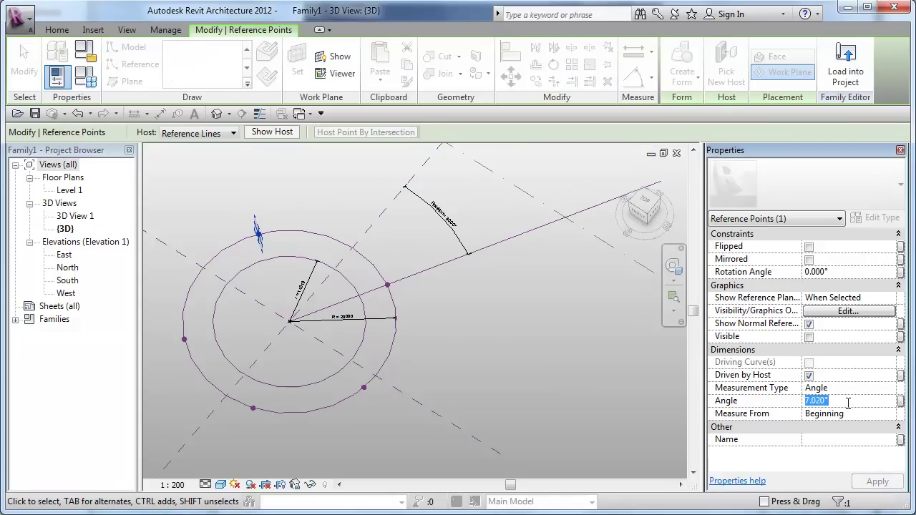
text(18)
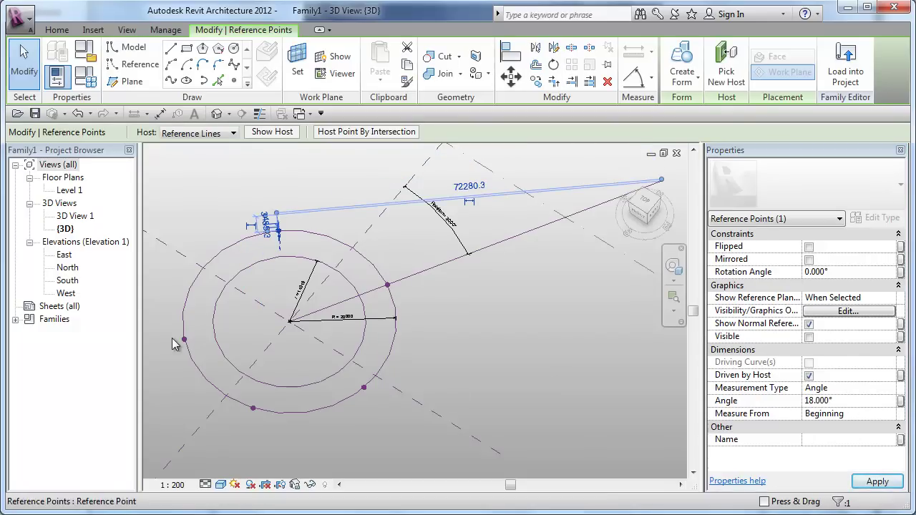
drag(278, 231, 184, 339)
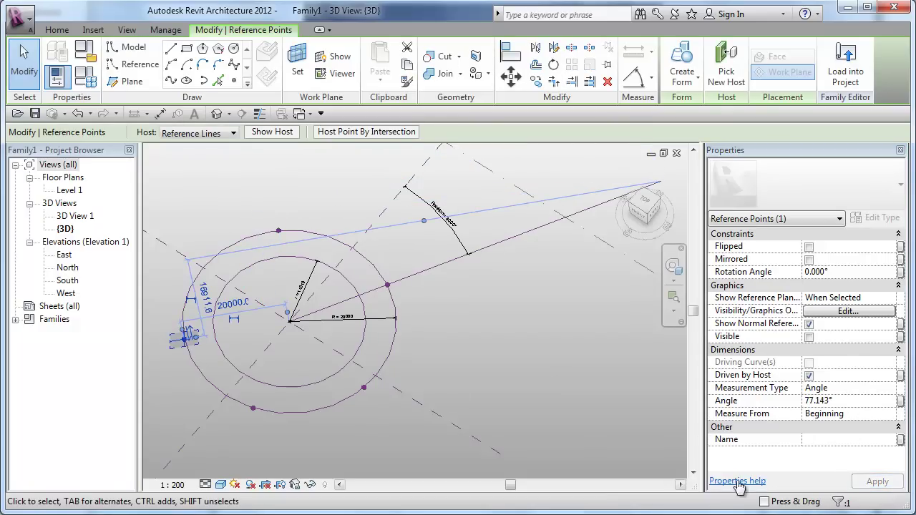
click(851, 401)
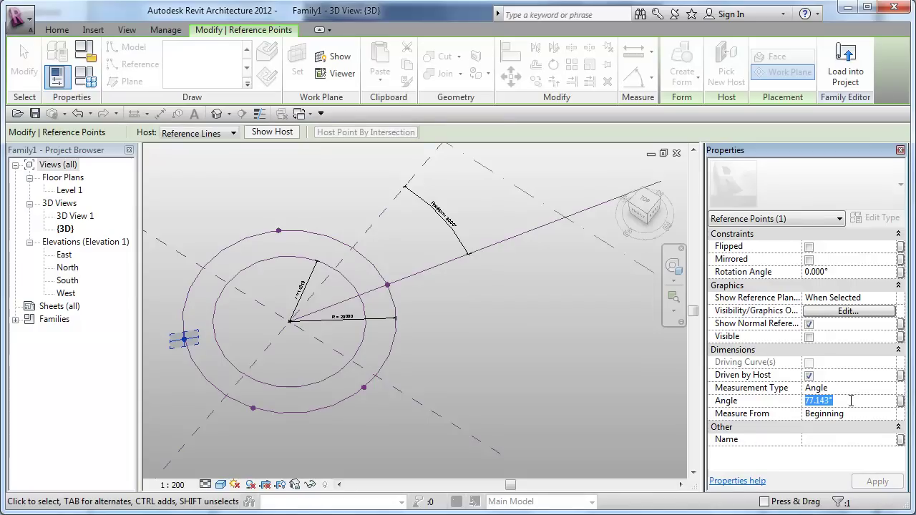
text(54)
click(291, 445)
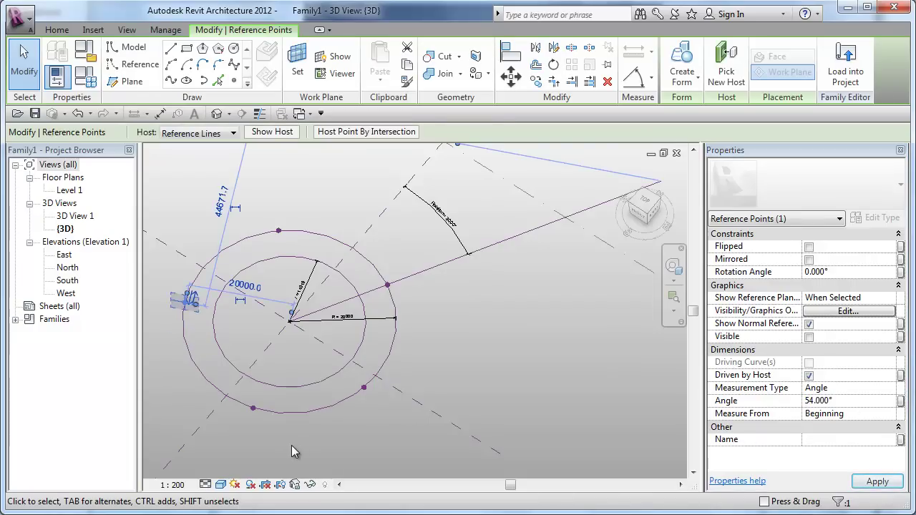
- Flip the two lower points to measure from the end, with Angles 54° and 10°
middle_drag(291, 446, 222, 349)
drag(198, 340, 252, 399)
click(231, 362)
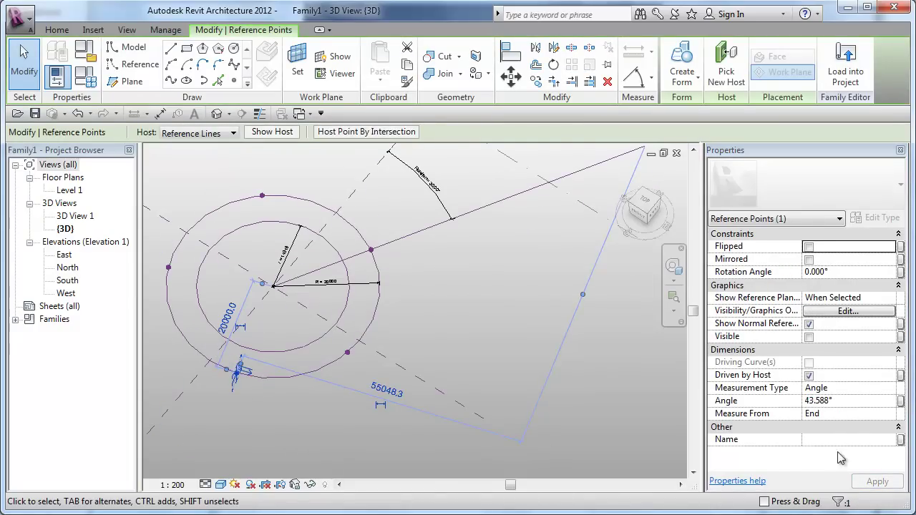
click(855, 401)
text(54)
key(Return)
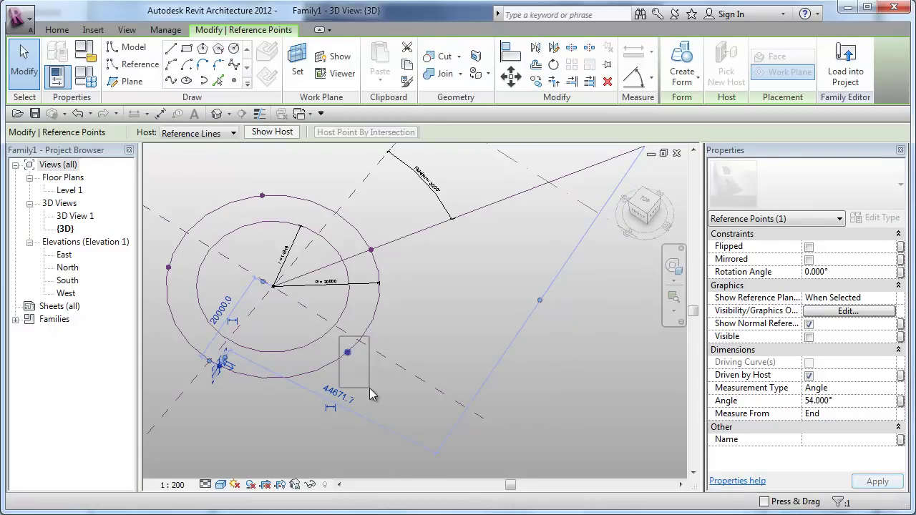
click(348, 353)
click(349, 352)
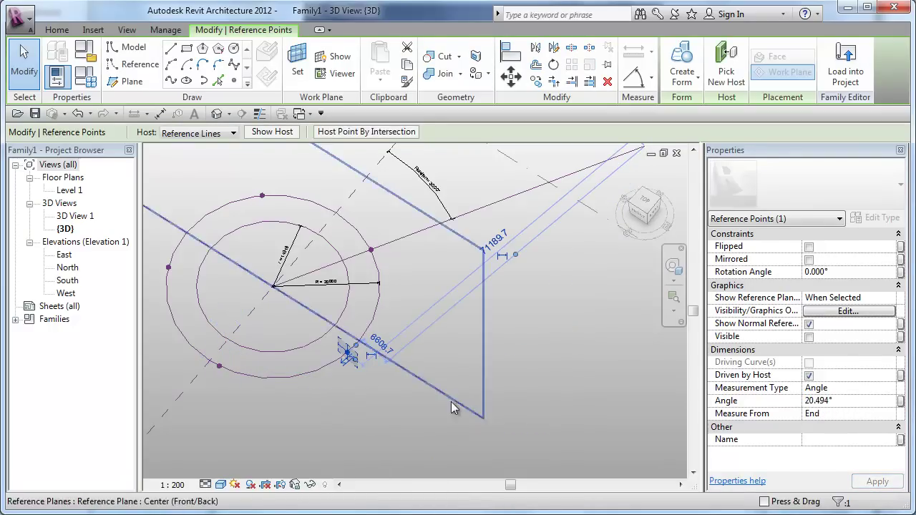
click(846, 402)
text(18.000)
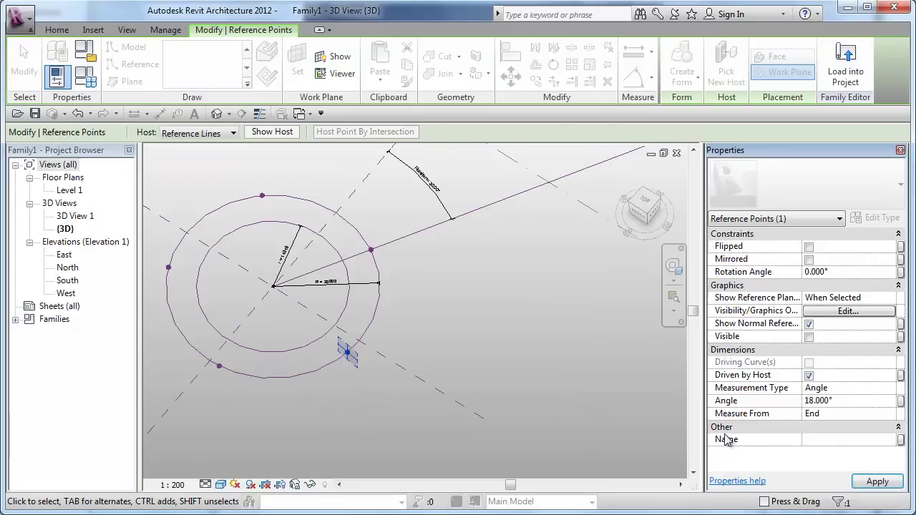
text(0)
key(Return)
click(404, 437)
mouse_move(389, 426)
shift+middle_down()
mouse_move(415, 431)
mouse_move(404, 423)
shift+middle_up()
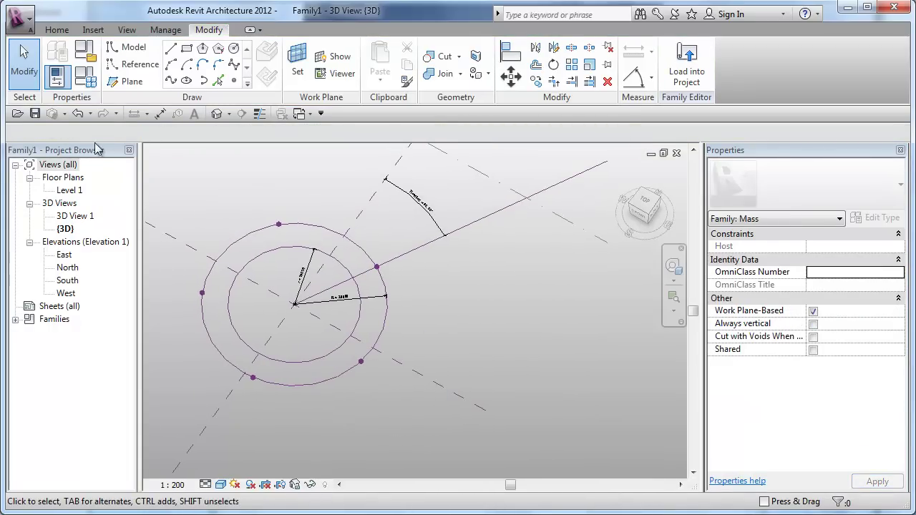
- Place five reference points around the inner r circle and window-select them with it
click(234, 81)
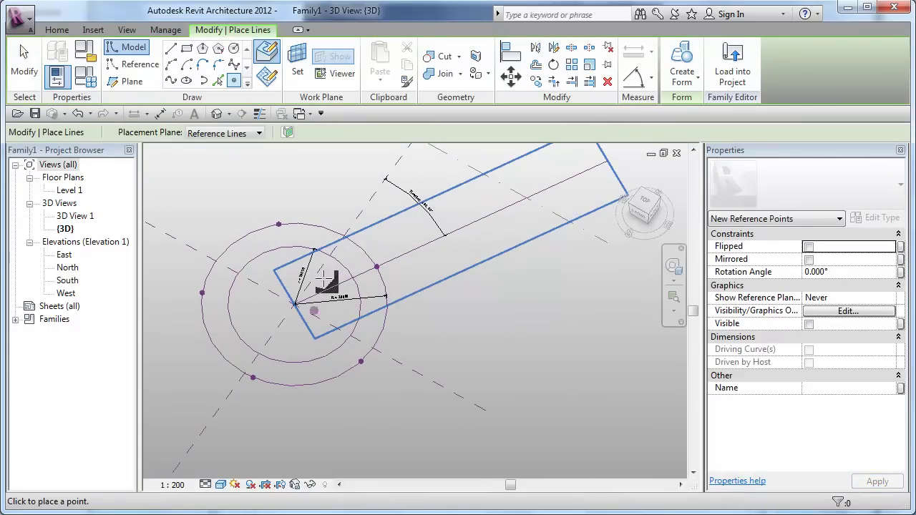
click(328, 254)
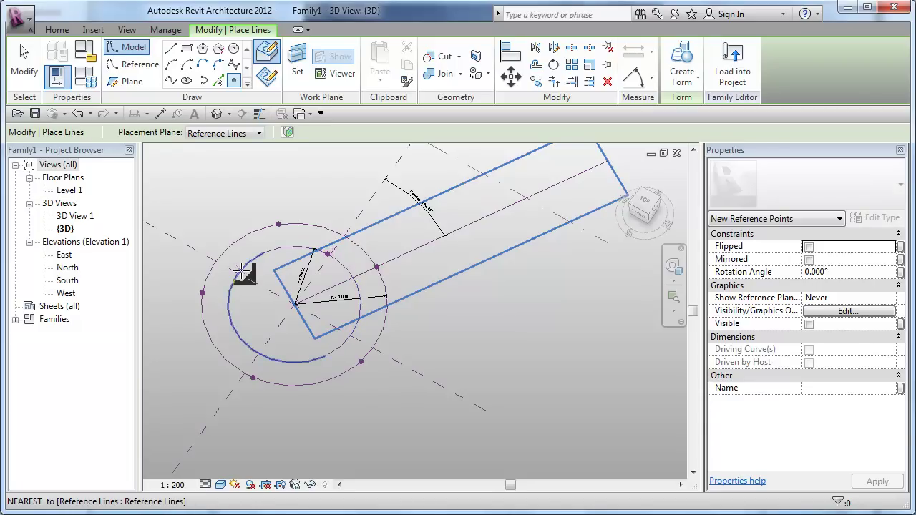
click(241, 270)
click(235, 332)
click(306, 362)
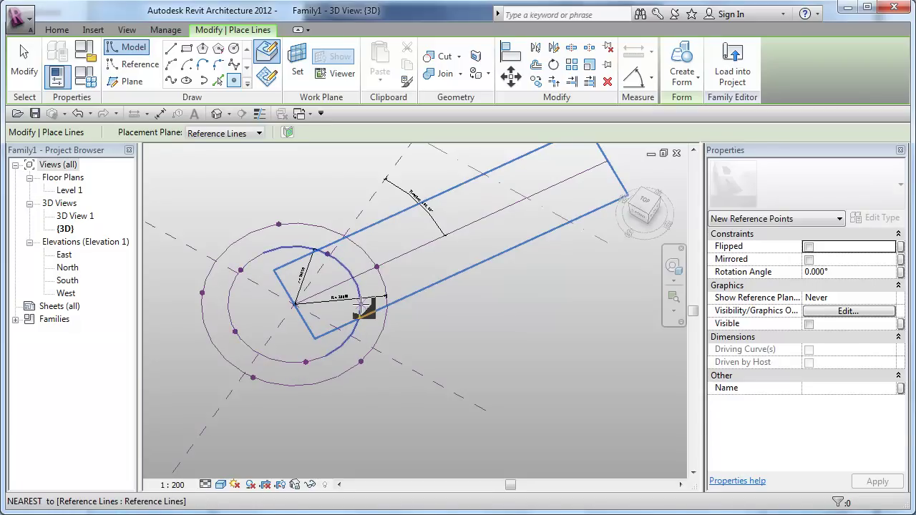
click(363, 305)
key(Escape)
key(Escape)
drag(209, 234, 372, 371)
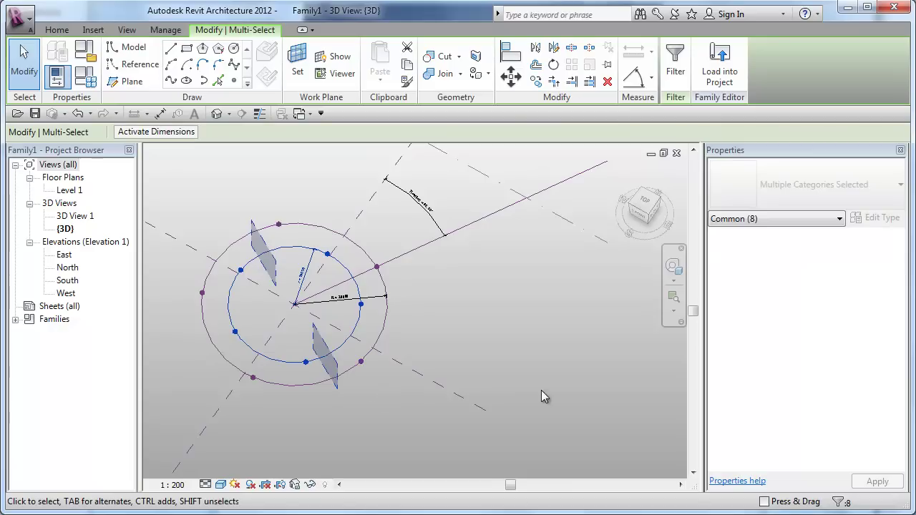
- Filter the selection to the five inner reference points and set their measurement type to Angle
click(682, 80)
click(331, 182)
click(331, 170)
click(409, 373)
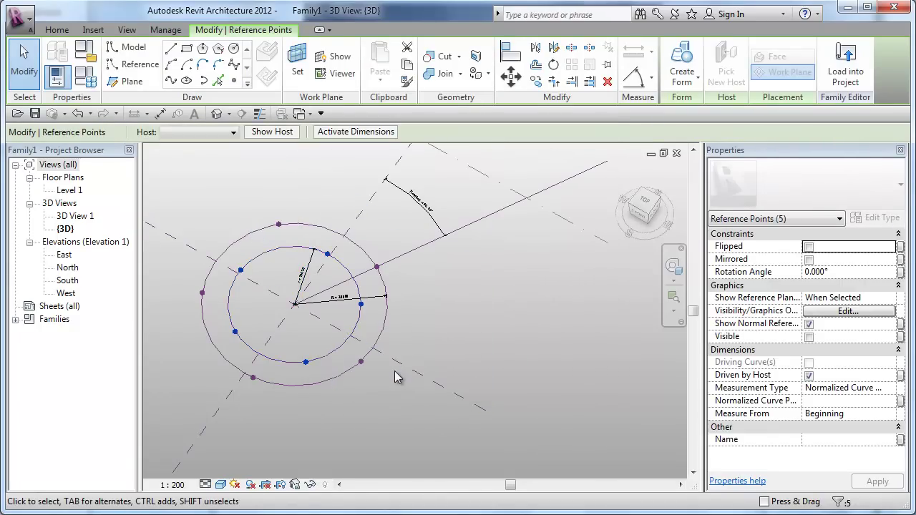
click(892, 388)
click(766, 456)
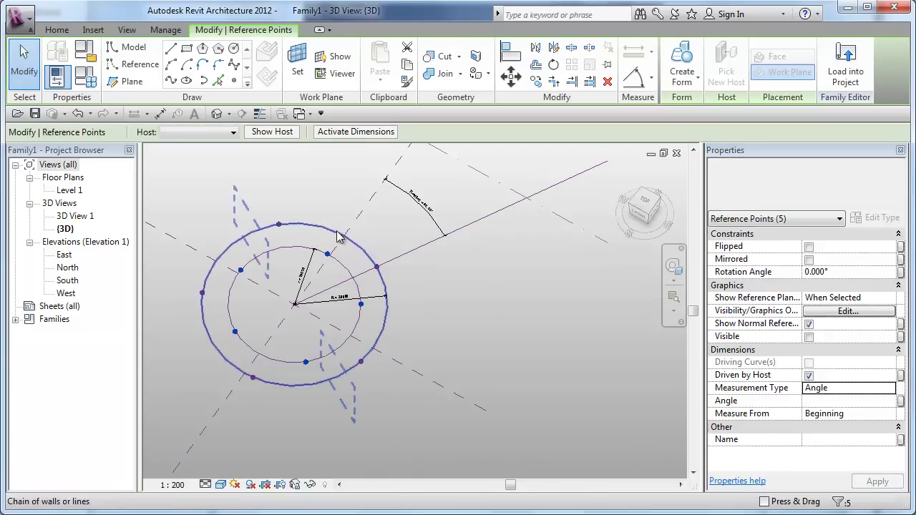
- Set the first inner-circle reference point's angle to 56°
click(327, 254)
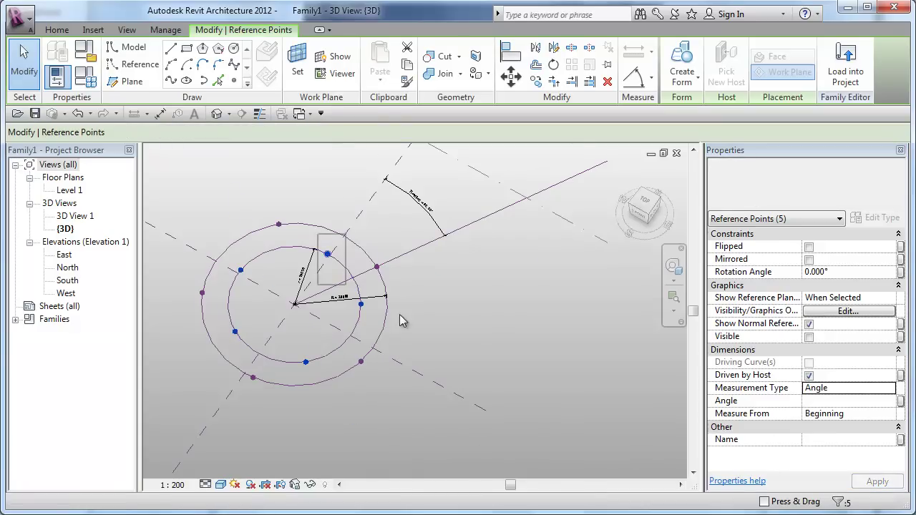
click(845, 401)
text(56)
key(Return)
click(556, 394)
- Set the next two inner points to 18°, flipping Measure From on the bottom one
drag(216, 229, 263, 299)
click(845, 401)
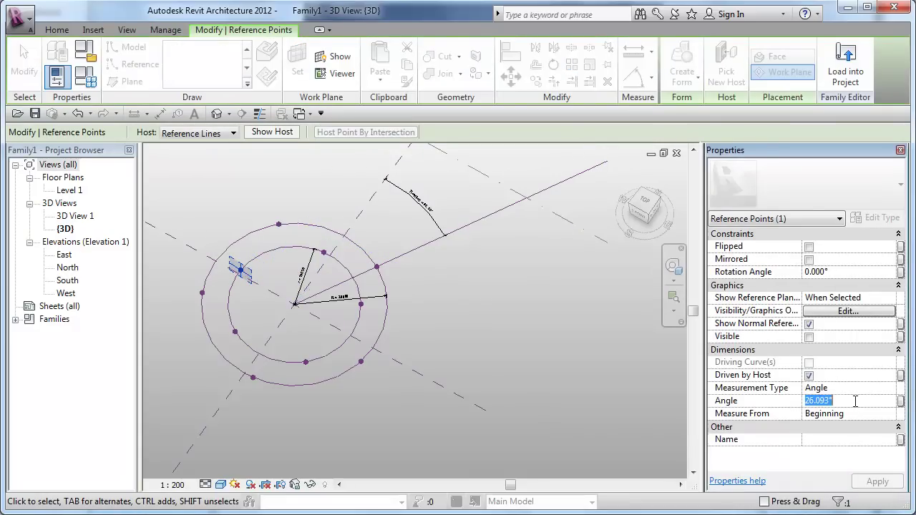
text(18)
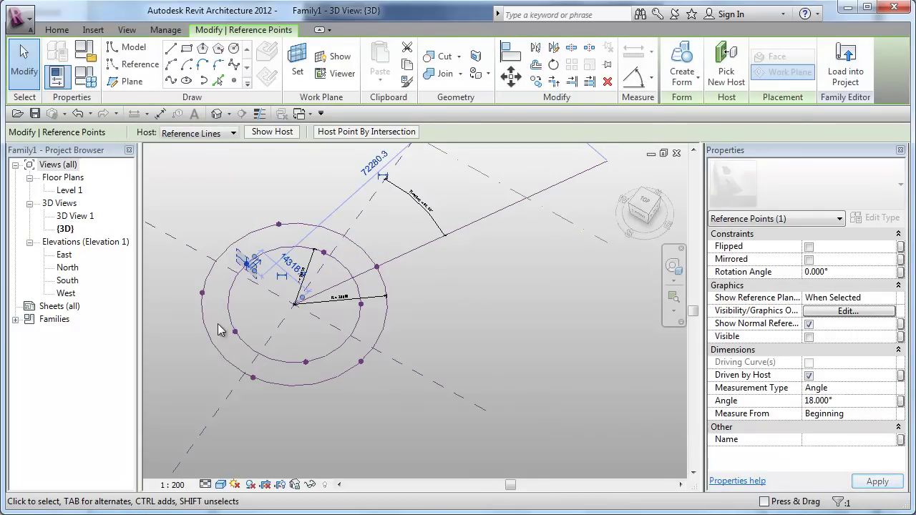
drag(240, 270, 237, 331)
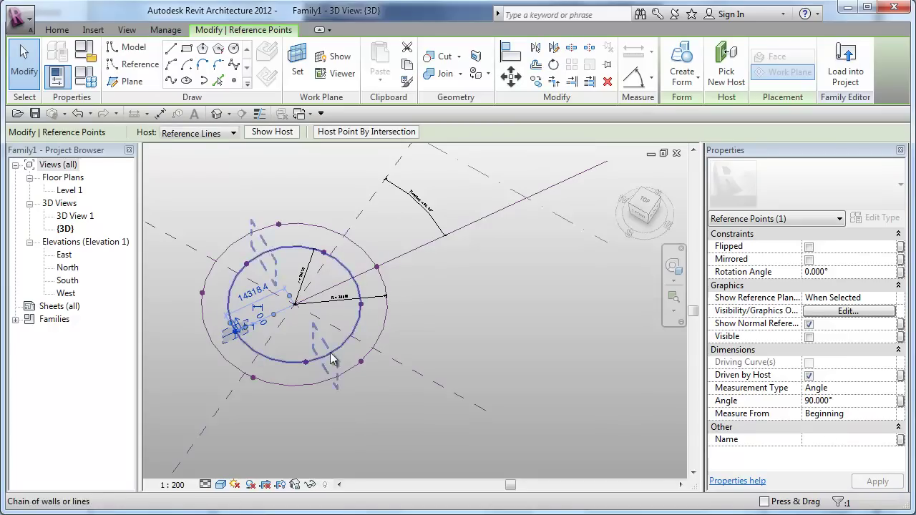
mouse_move(294, 351)
mouse_down()
mouse_move(306, 330)
mouse_move(315, 372)
mouse_move(304, 365)
mouse_up()
click(301, 361)
click(856, 404)
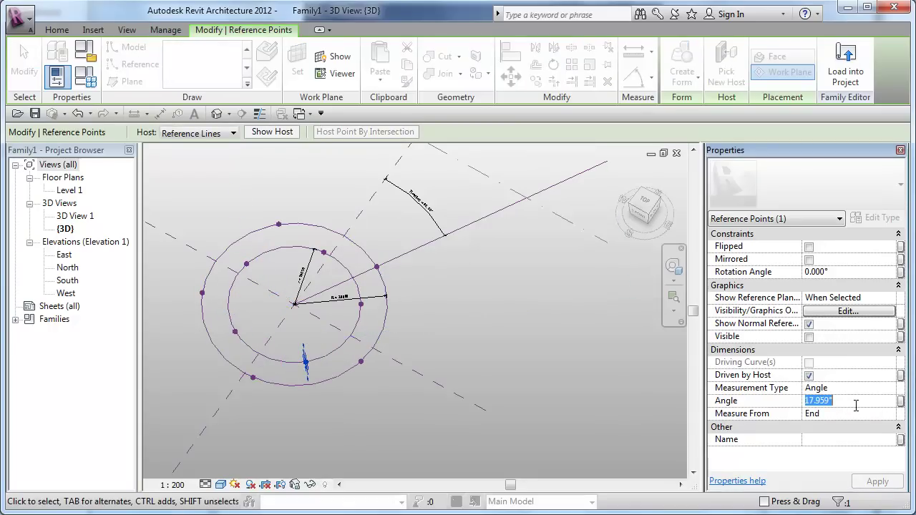
text(18)
key(Return)
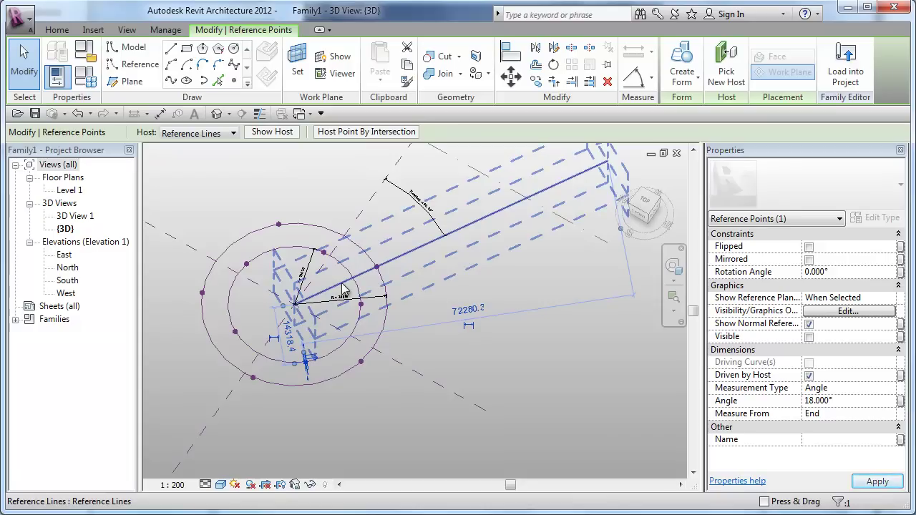
- Flip Measure From on another inner point and set its angle to 54°
drag(303, 354, 364, 304)
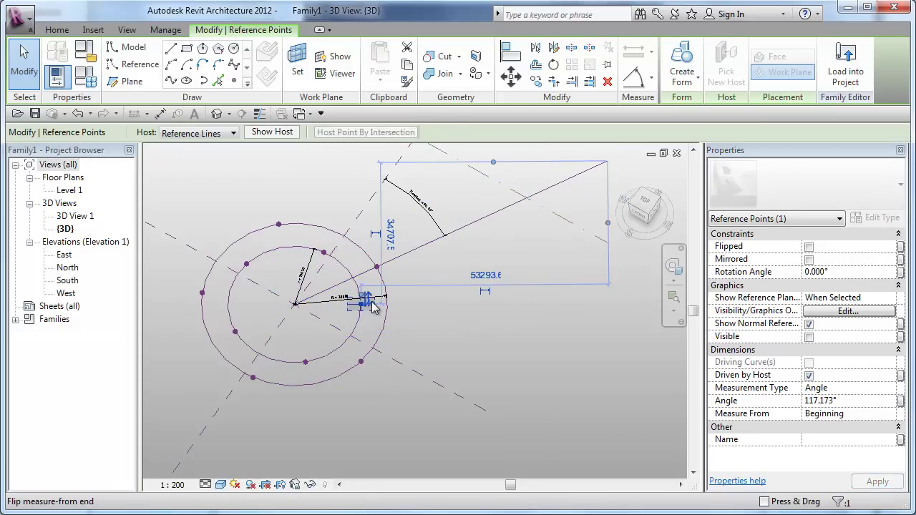
click(373, 299)
click(857, 402)
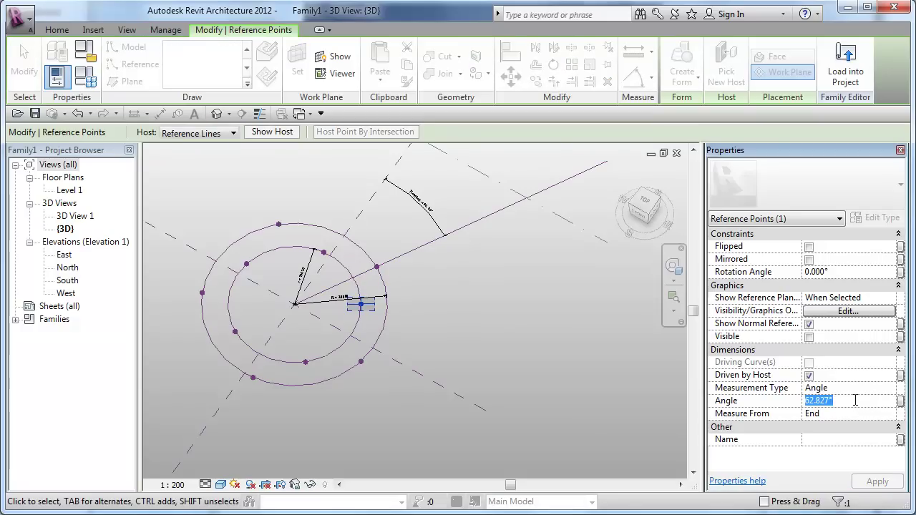
text(54)
key(Return)
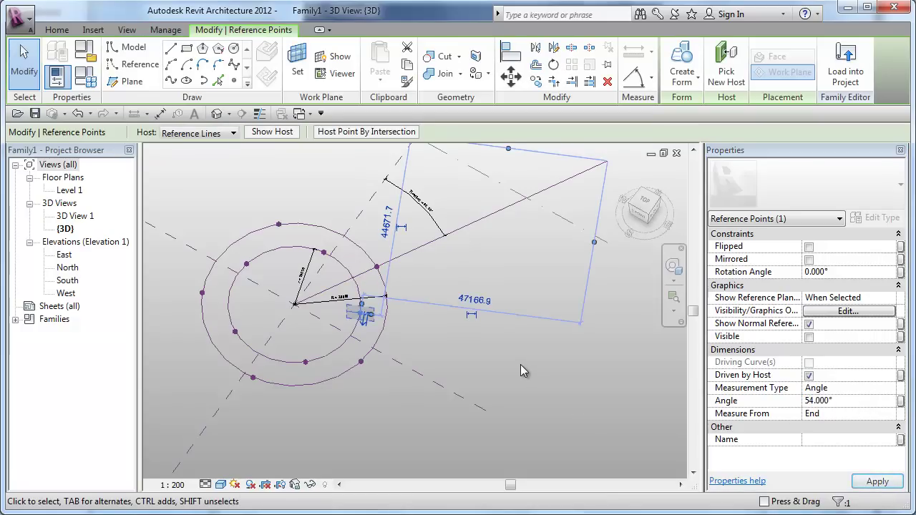
click(509, 369)
shift+middle_drag(508, 365, 501, 352)
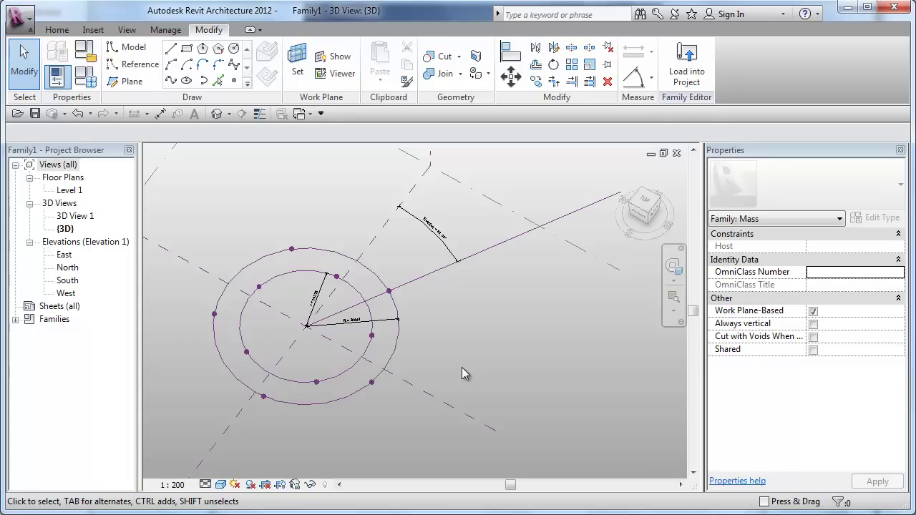
- Chain model lines through all ten reference points, alternating outer and inner, into a closed star
click(131, 47)
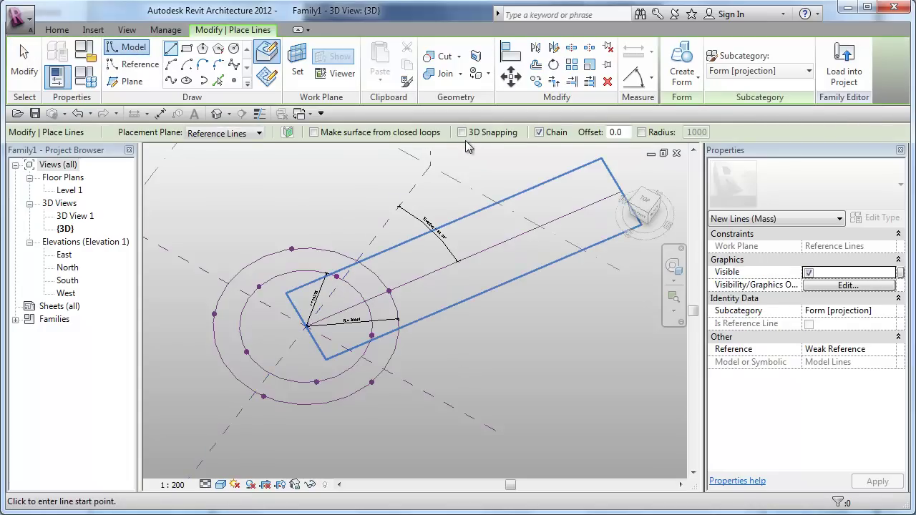
click(388, 291)
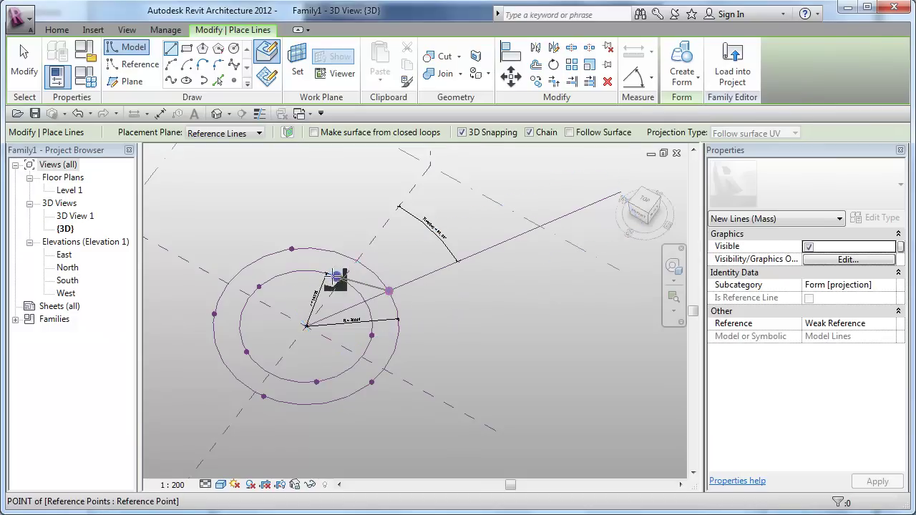
click(337, 276)
click(291, 248)
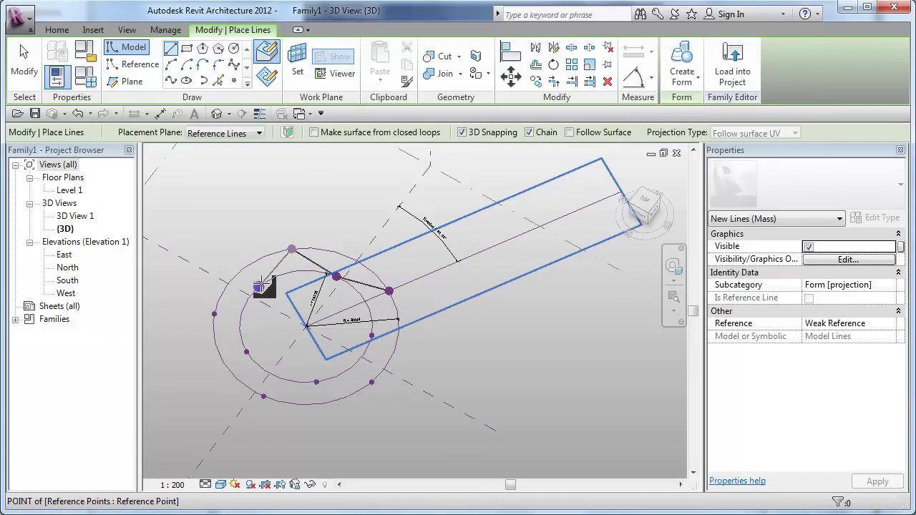
click(259, 287)
click(214, 314)
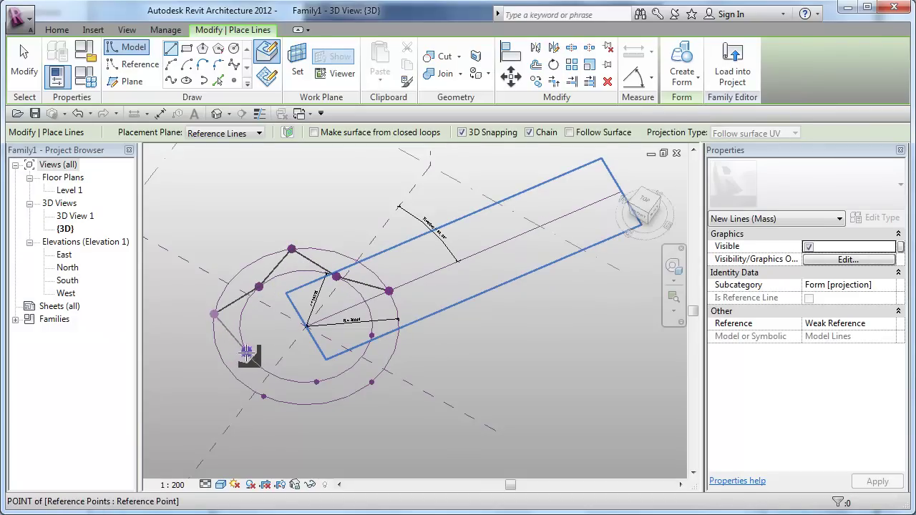
click(247, 353)
click(264, 396)
click(372, 383)
click(372, 336)
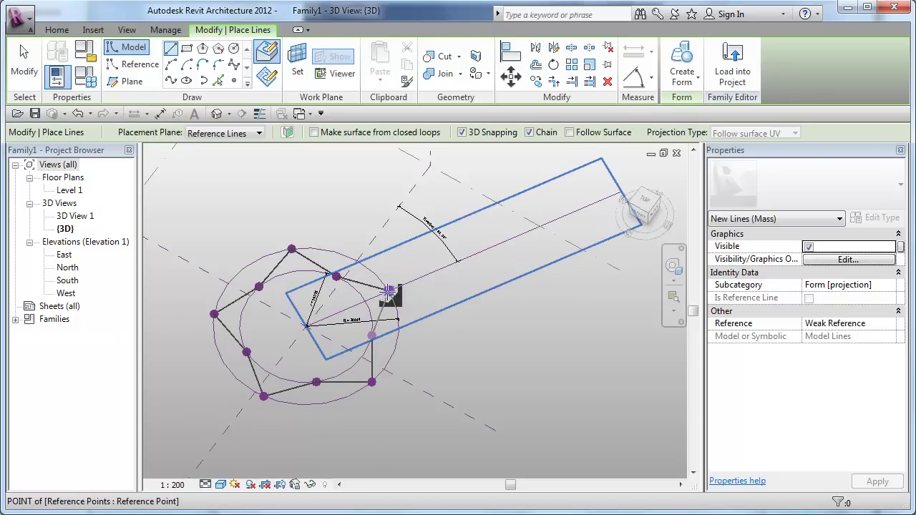
click(389, 292)
key(Escape)
key(Escape)
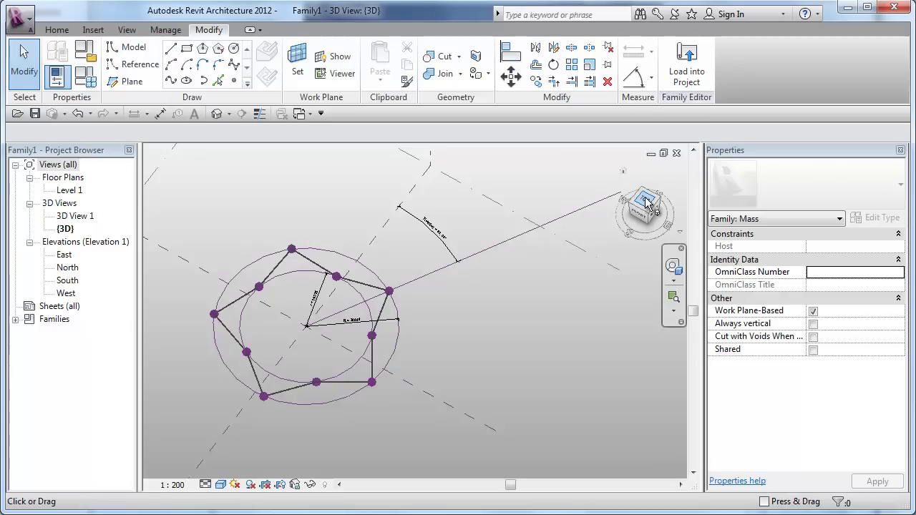
- View the star from TOP and change the family's Rotation parameter from 30° to 15°
click(644, 203)
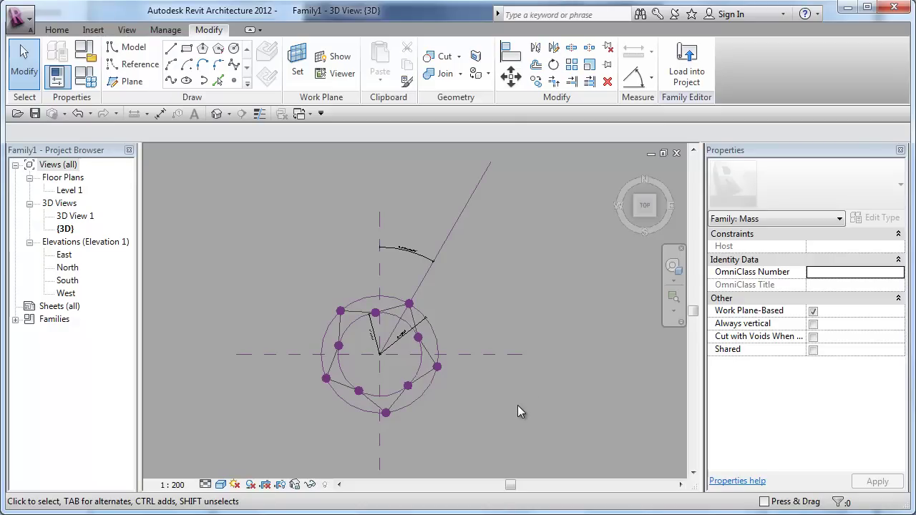
middle_drag(530, 418, 522, 391)
click(86, 76)
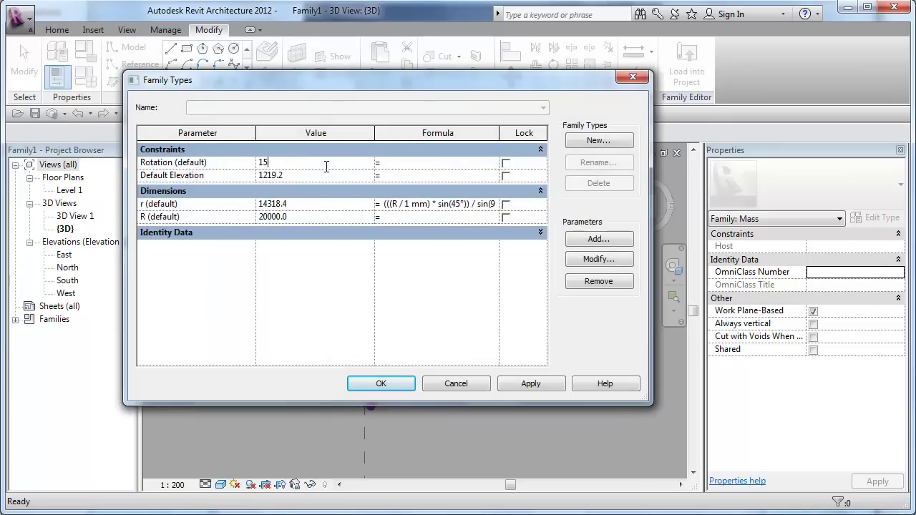
text(15)
click(385, 383)
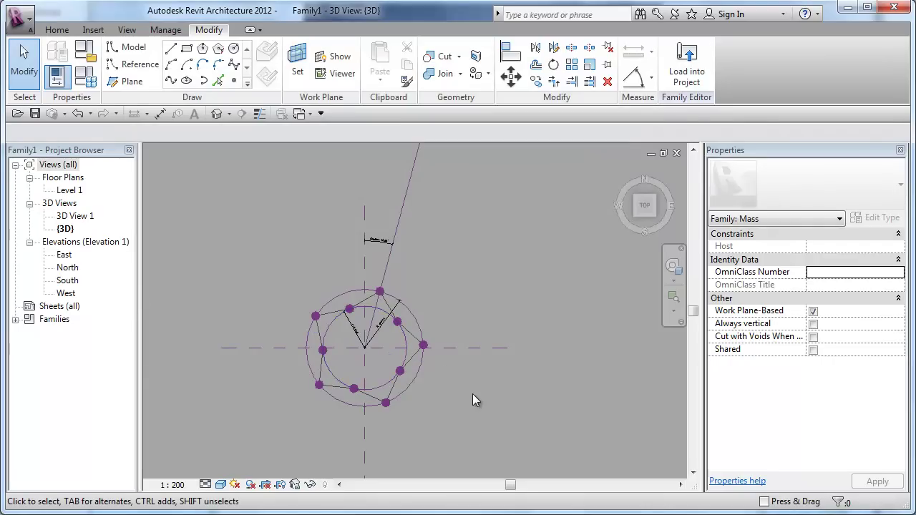
- Create a new conceptual mass family from the Metric Mass.rft template
click(27, 32)
mouse_move(99, 83)
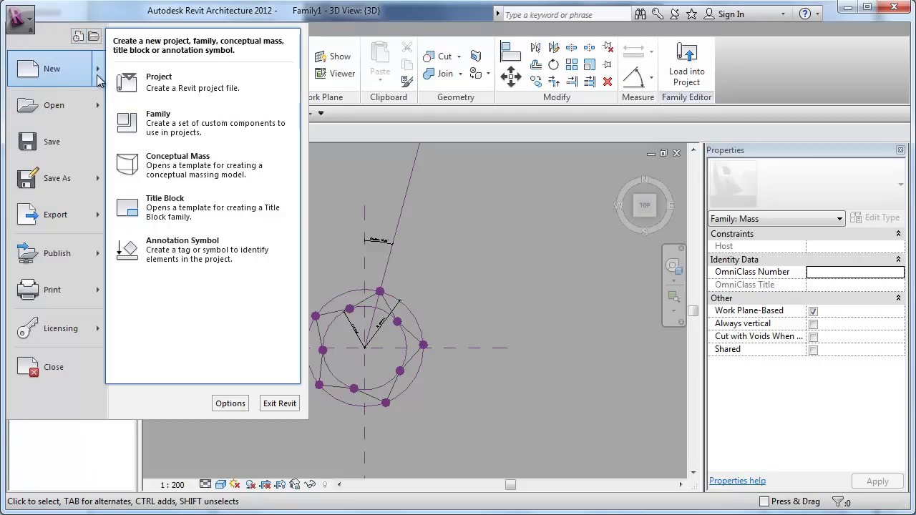
click(202, 177)
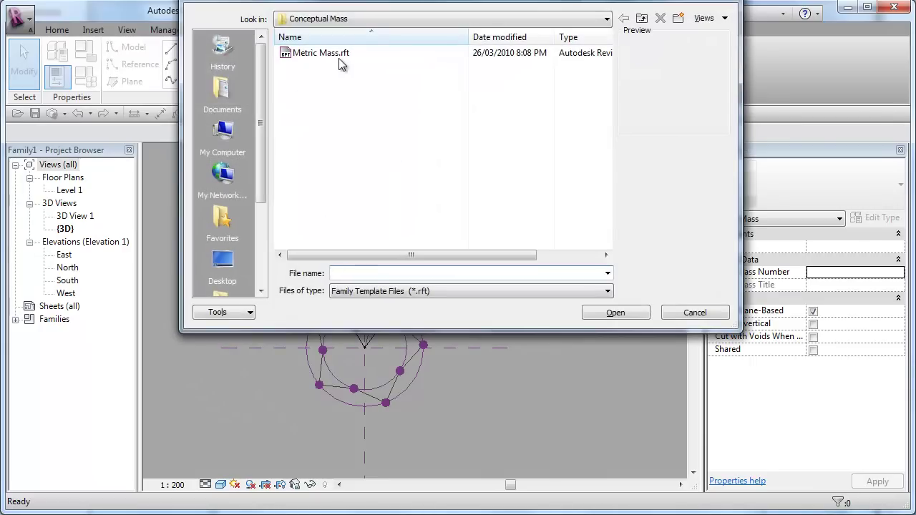
click(335, 54)
click(607, 315)
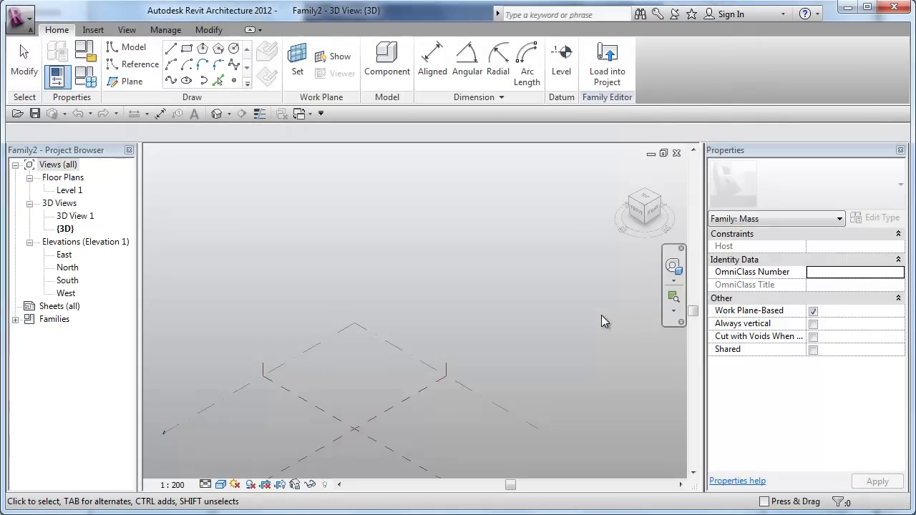
- Load Family1 into the new mass family and place it on the work plane at the centre
click(307, 114)
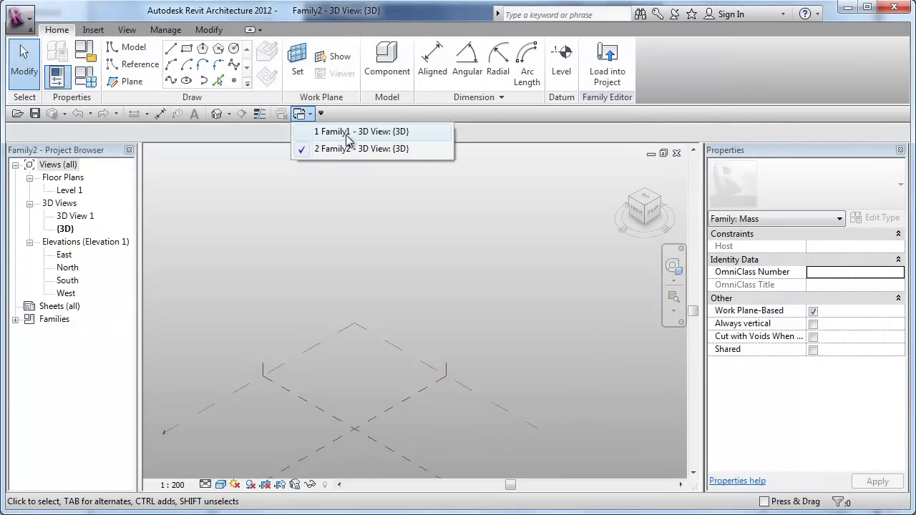
click(307, 129)
click(686, 70)
middle_drag(439, 366, 443, 344)
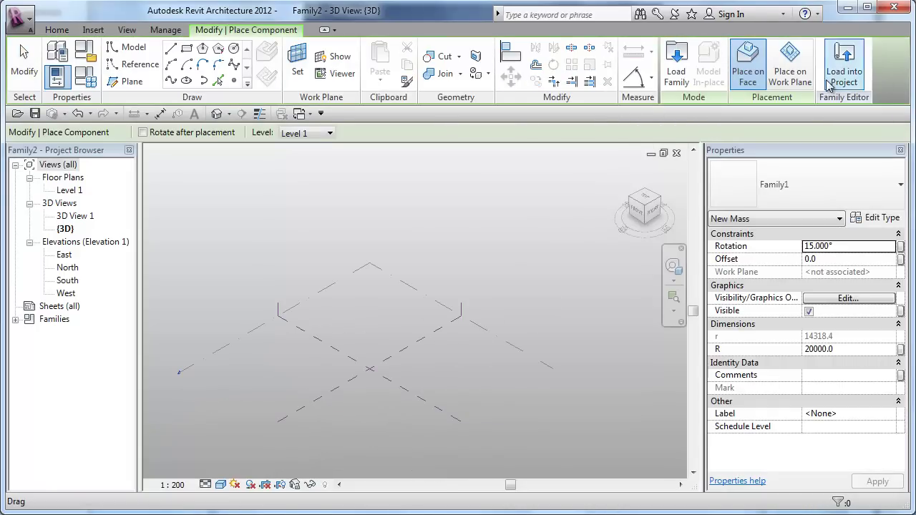
click(790, 63)
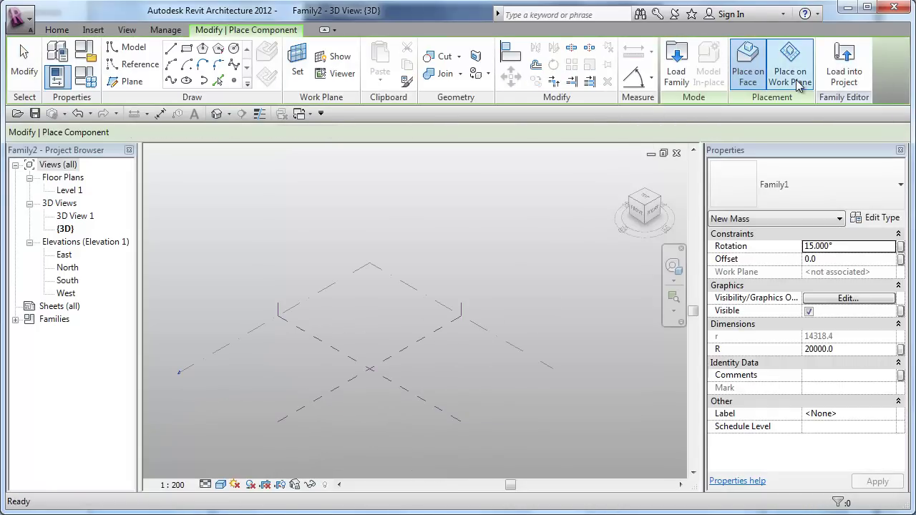
click(371, 369)
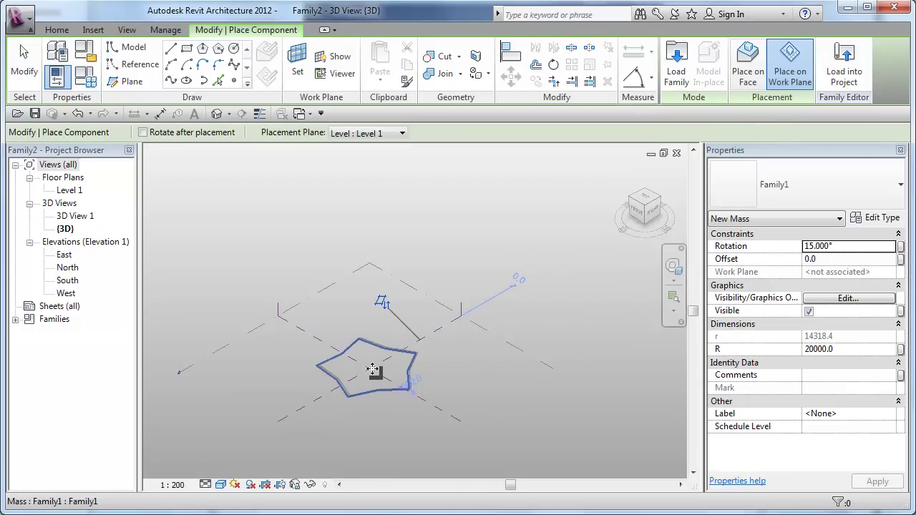
click(372, 368)
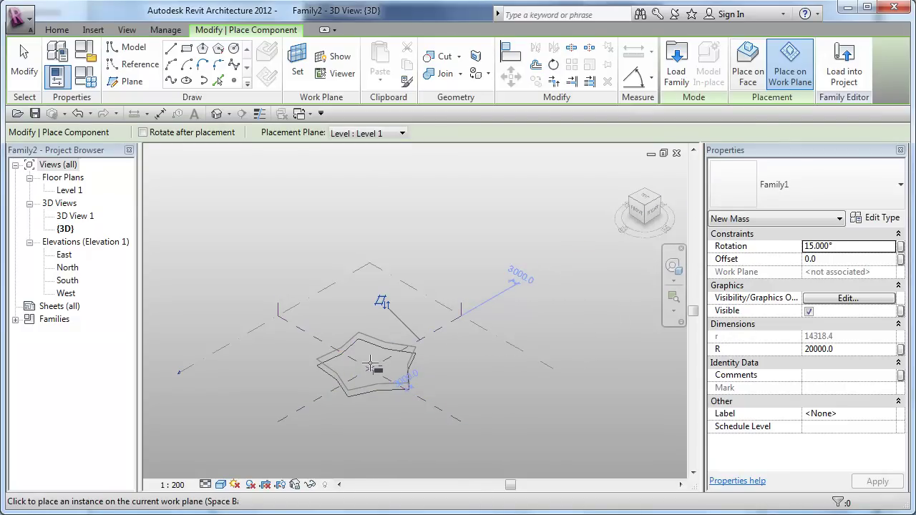
key(Escape)
key(Escape)
click(370, 355)
- Copy the star and Level 1 upward to create Level 2, then fit all levels in view
ctrl+click(305, 300)
ctrl+drag(306, 300, 302, 113)
key(z)
key(f)
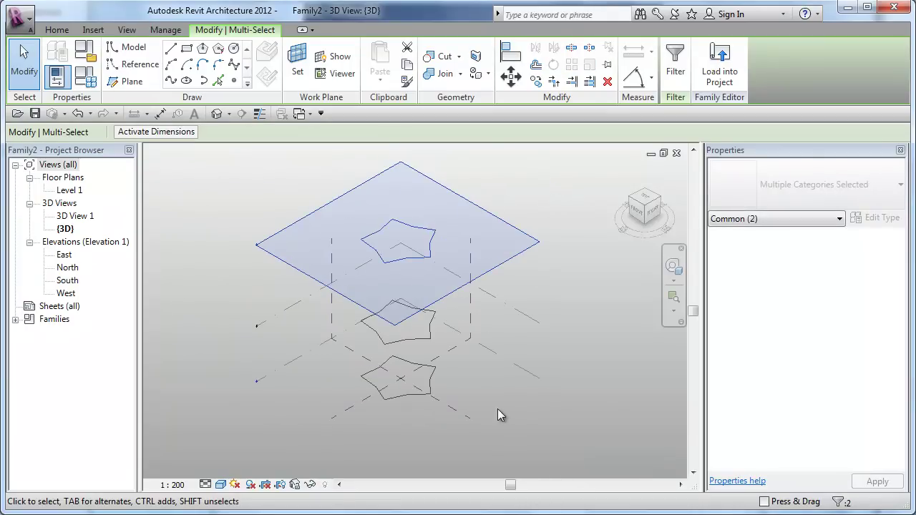
shift+middle_drag(498, 408, 506, 392)
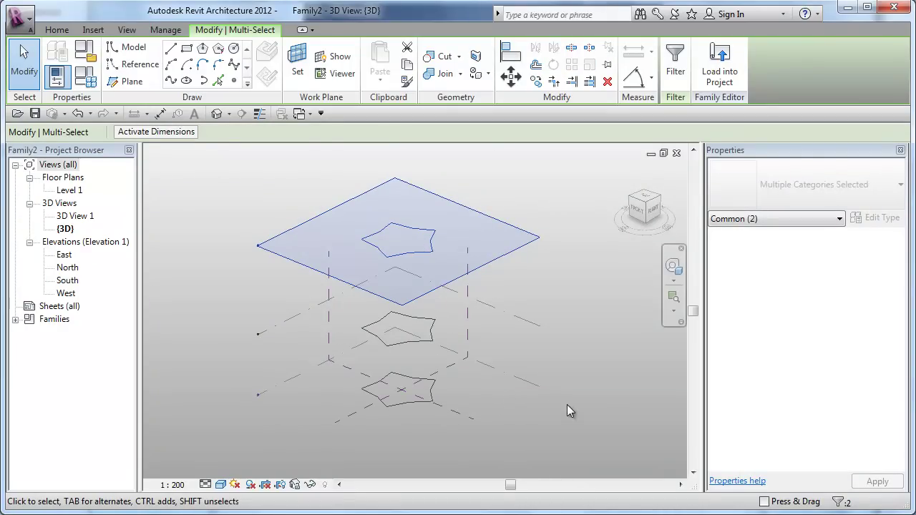
- Place an aligned dimension across Levels 1, 2 and 3 on the reference plane
click(161, 115)
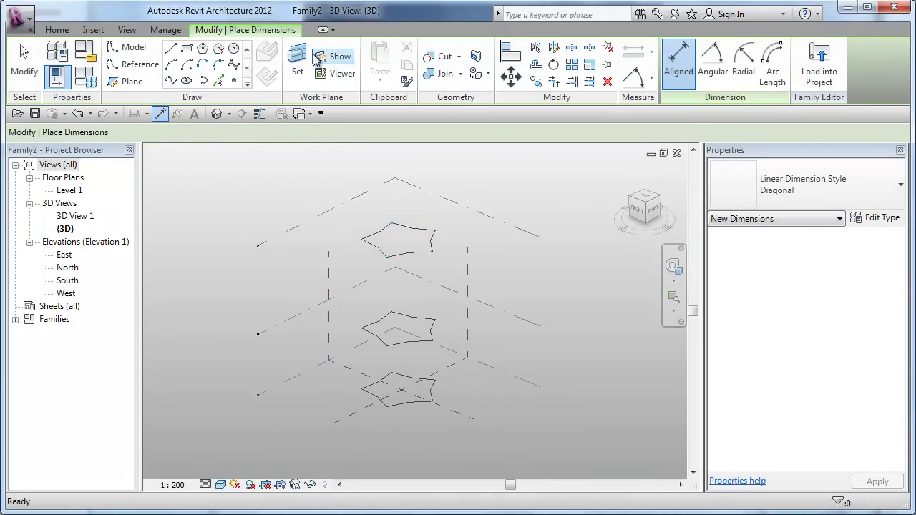
click(298, 70)
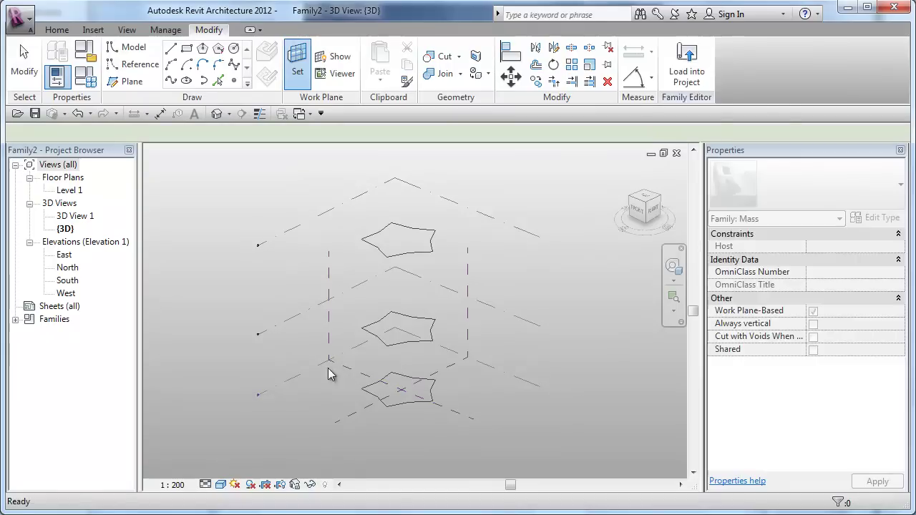
click(336, 366)
click(319, 363)
click(310, 295)
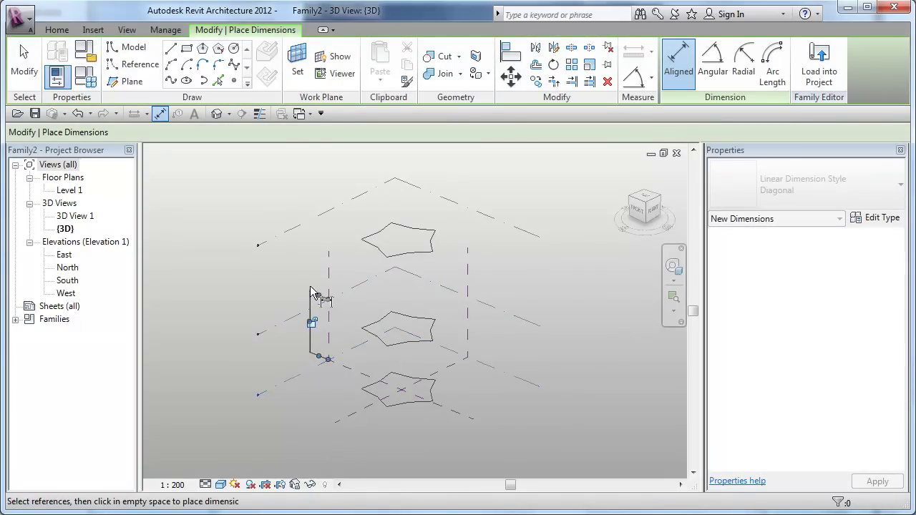
click(312, 222)
click(289, 189)
key(Escape)
key(Escape)
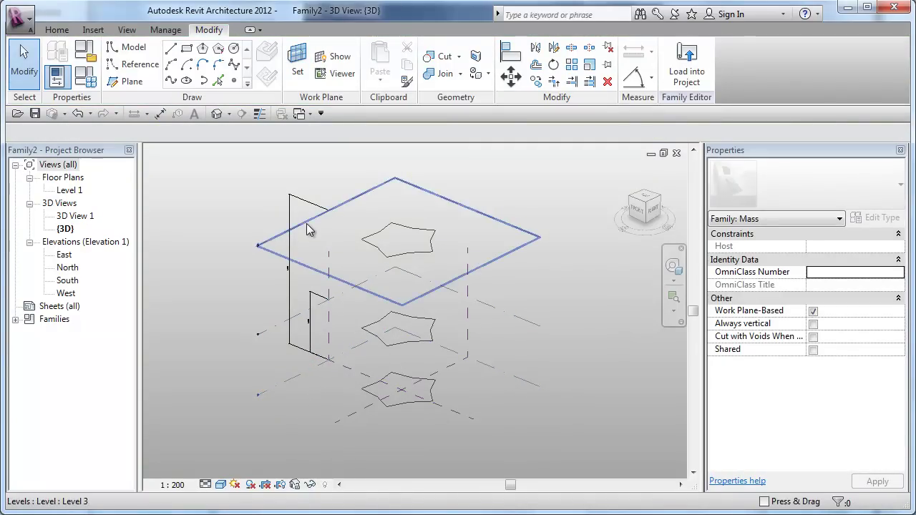
- Set Level 3's elevation to 200000 and Level 2's to 75000
click(308, 221)
scroll(308, 221, up, 1)
click(287, 268)
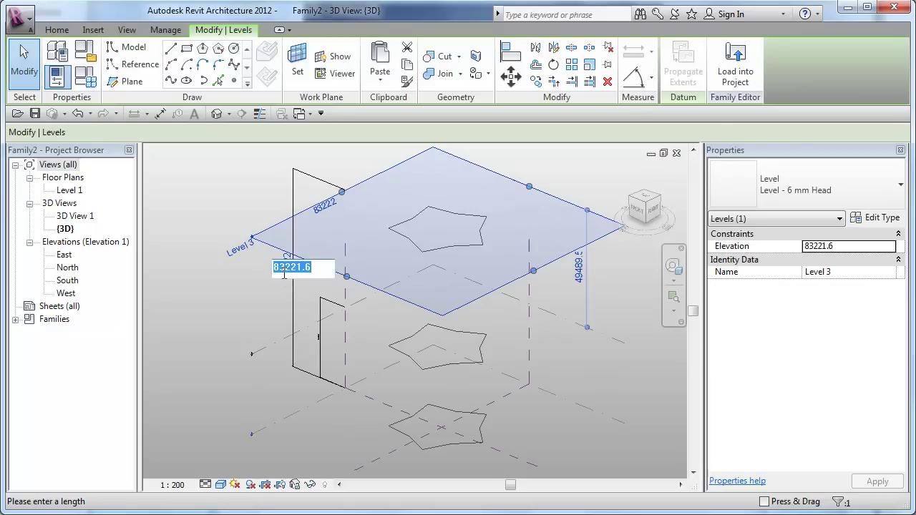
text(200000)
key(Return)
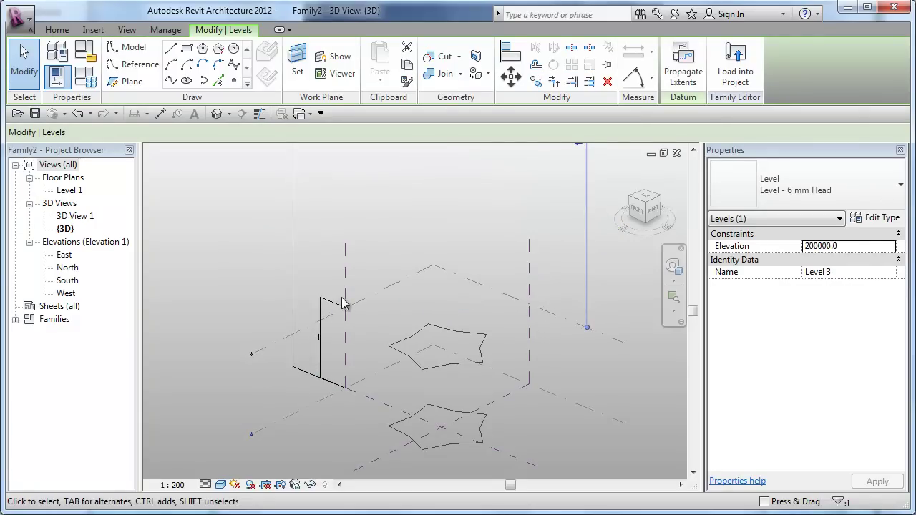
click(356, 303)
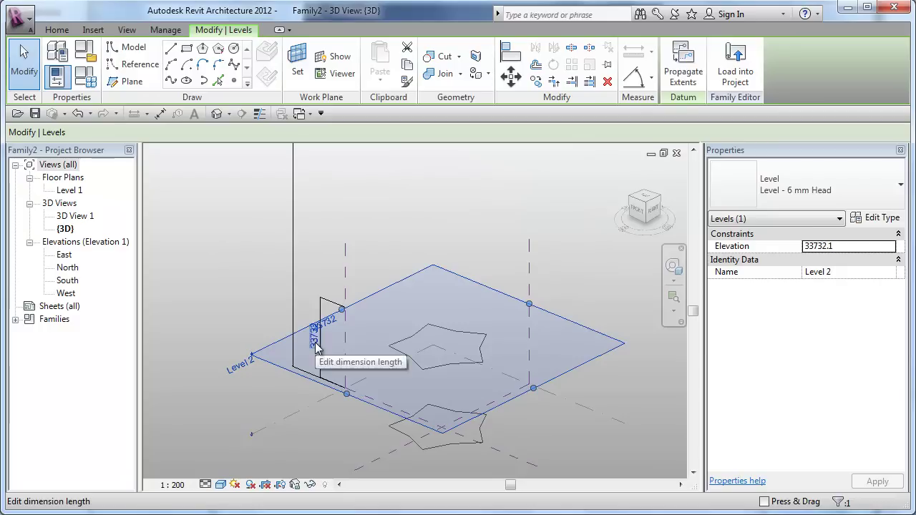
click(316, 342)
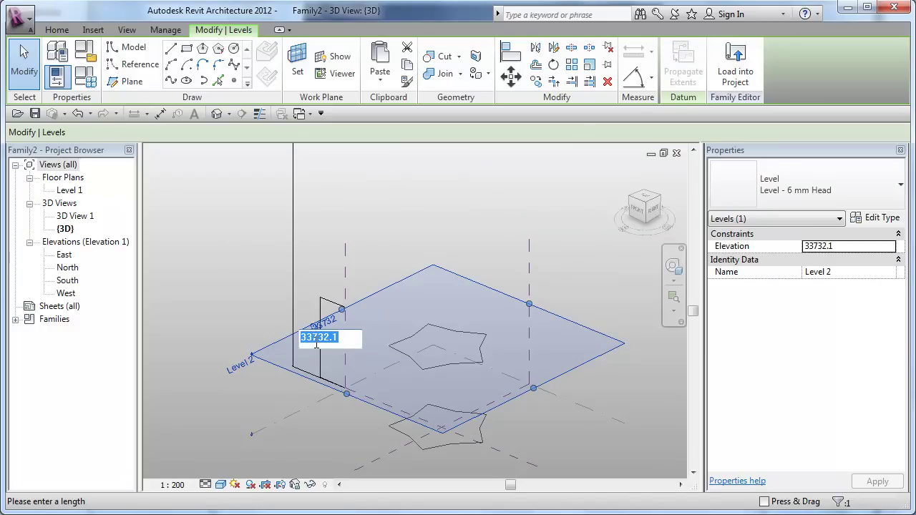
text(75000)
key(Return)
scroll(274, 378, down, 3)
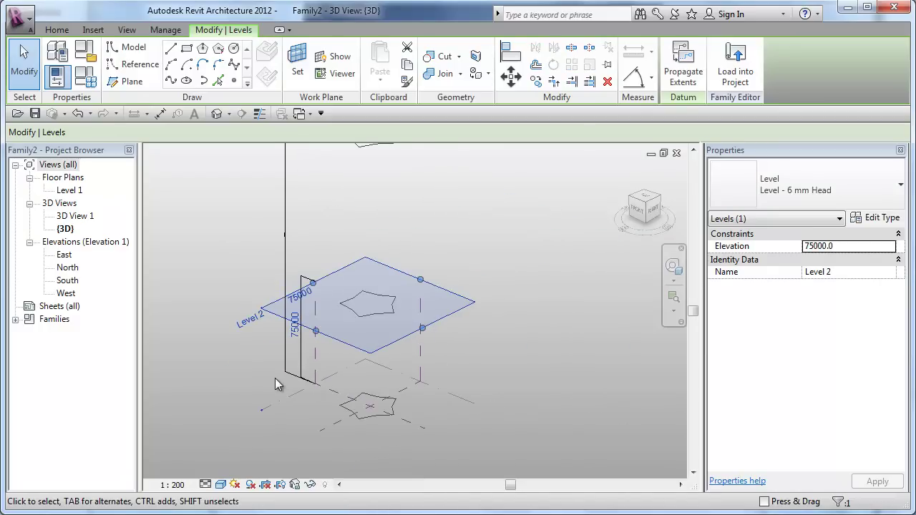
click(310, 421)
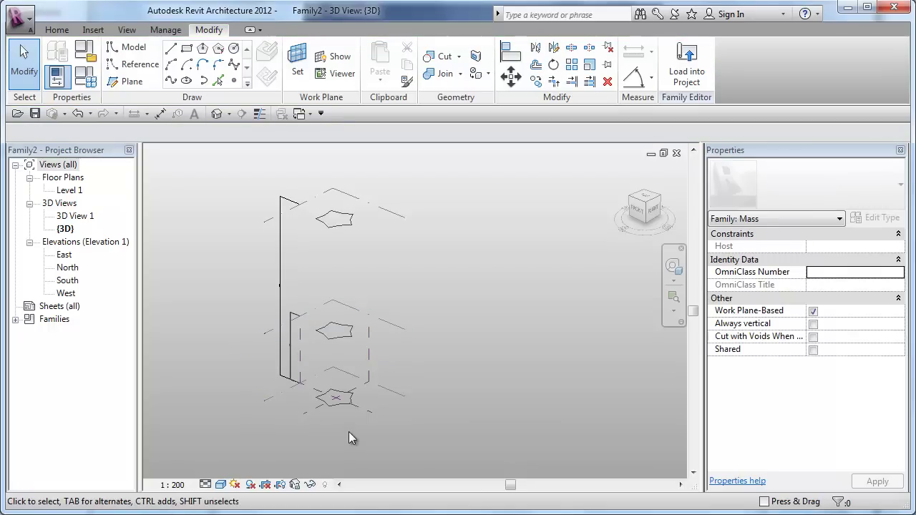
- Select the stacked star mass profiles and edit their Rotation value in Properties
shift+middle_drag(412, 398, 431, 441)
scroll(330, 414, up, 2)
middle_drag(331, 413, 368, 430)
scroll(361, 425, down, 2)
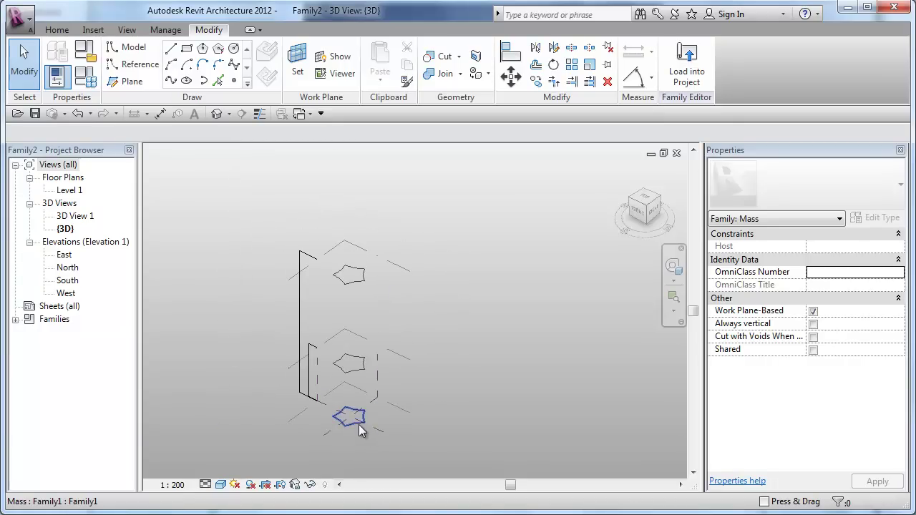
click(365, 399)
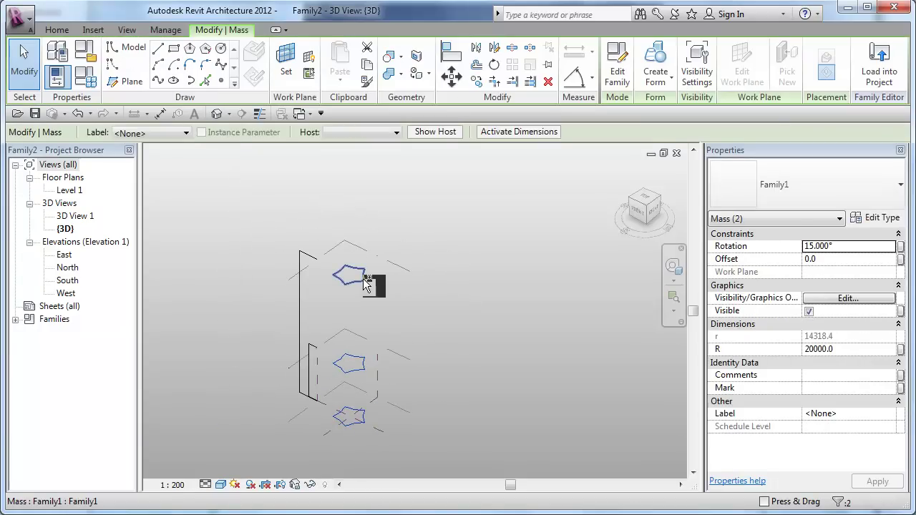
click(850, 246)
- Set the star masses' Rotation to 0, then select every edge of the bottom profile
text(0)
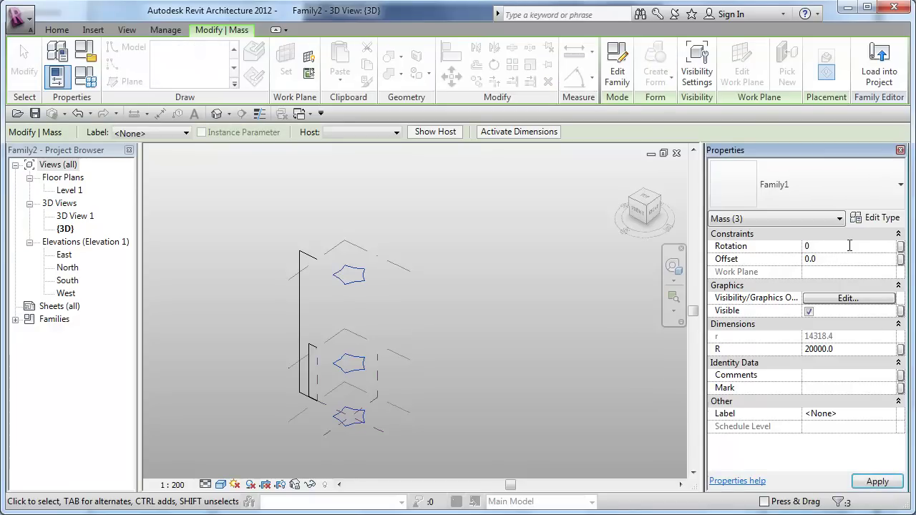
click(520, 318)
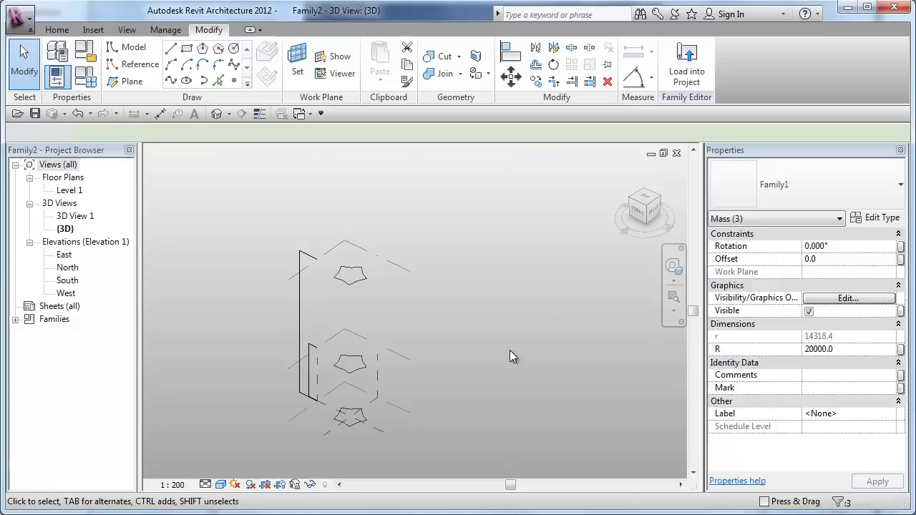
mouse_move(510, 350)
middle_down()
mouse_move(522, 358)
mouse_move(514, 315)
mouse_move(522, 334)
mouse_move(500, 337)
middle_up()
scroll(323, 433, up, 5)
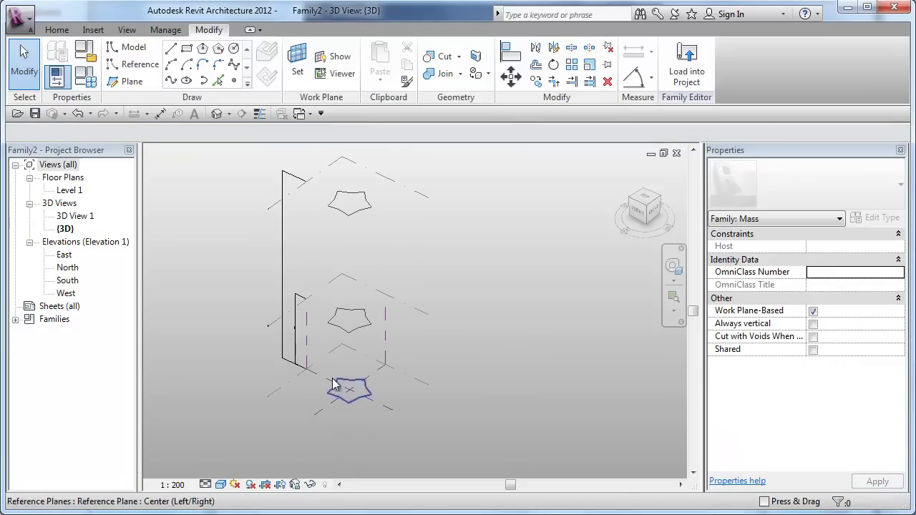
middle_drag(337, 398, 323, 352)
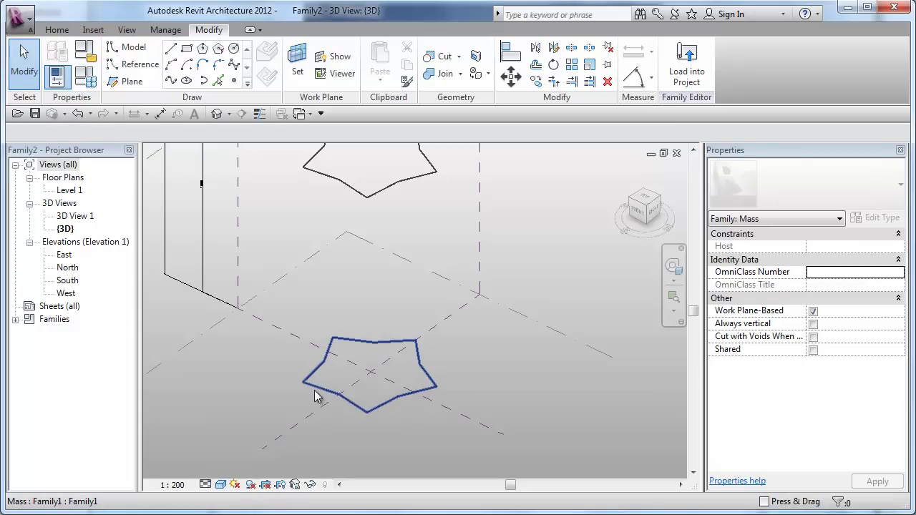
key(Tab)
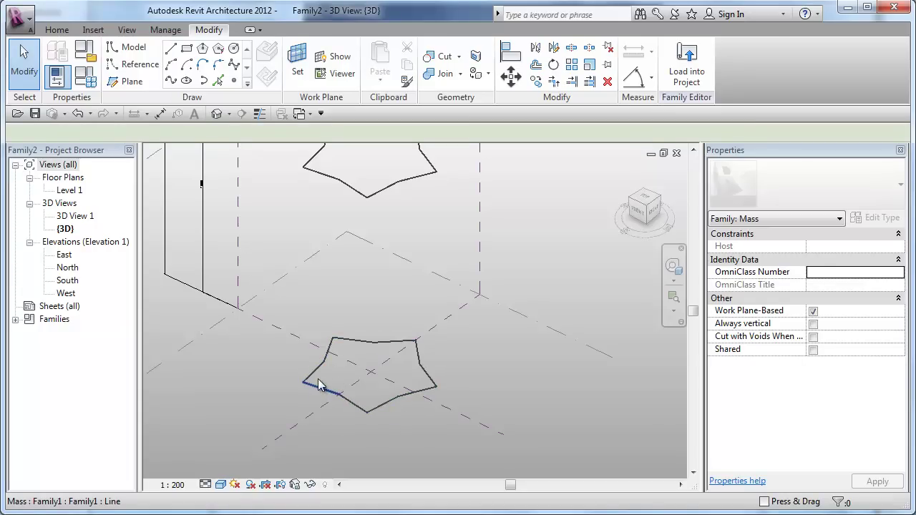
click(320, 379)
ctrl+click(331, 353)
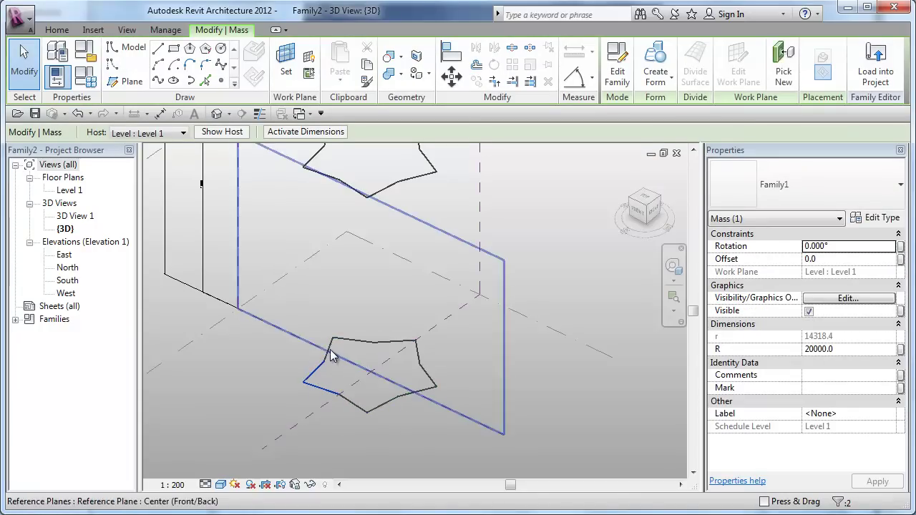
ctrl+click(389, 343)
ctrl+click(432, 378)
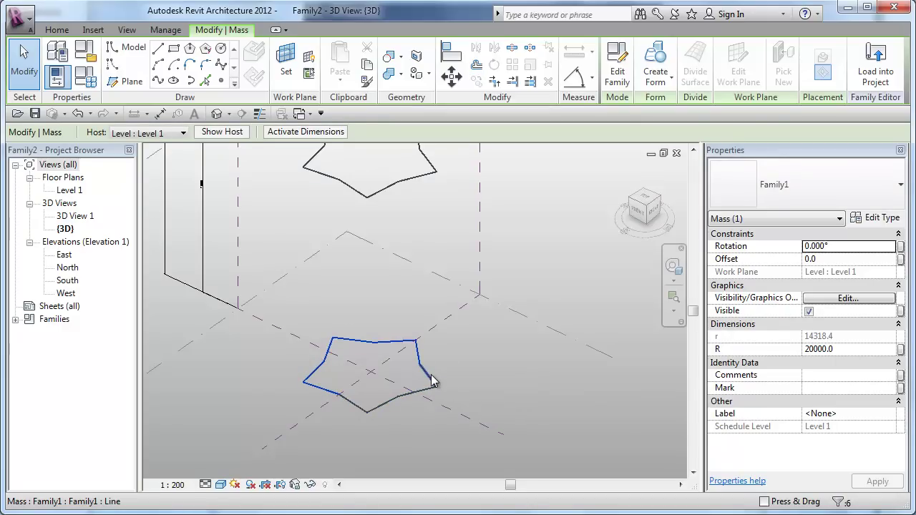
ctrl+click(428, 390)
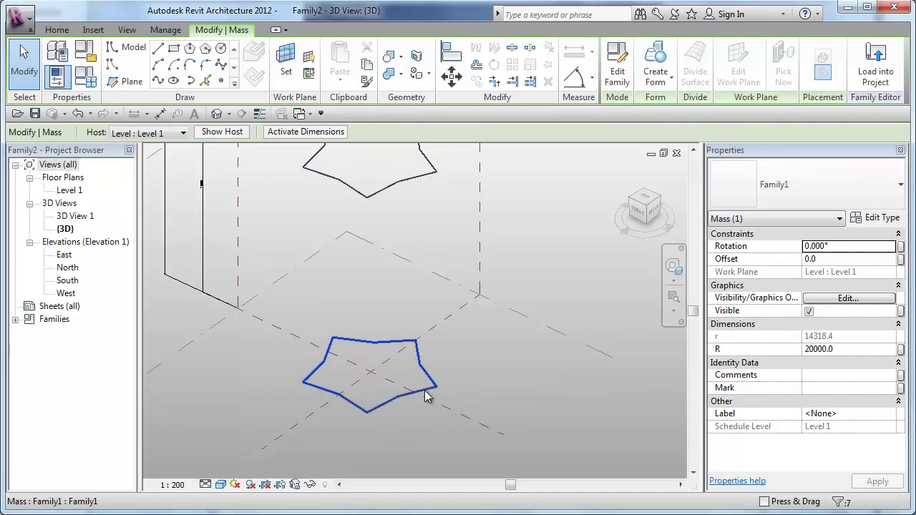
ctrl+click(387, 408)
ctrl+click(358, 408)
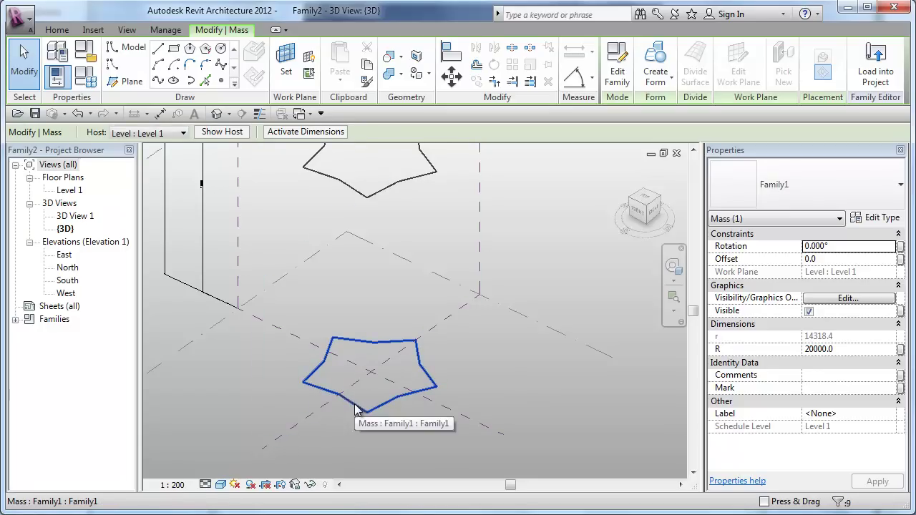
- Add every edge of the upper star profile to the selection
middle_drag(360, 274, 370, 360)
ctrl+click(327, 259)
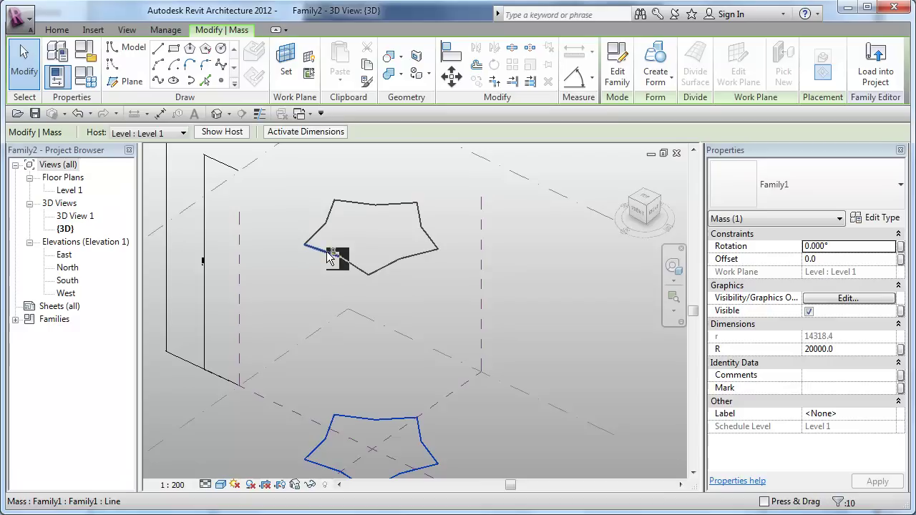
ctrl+click(327, 216)
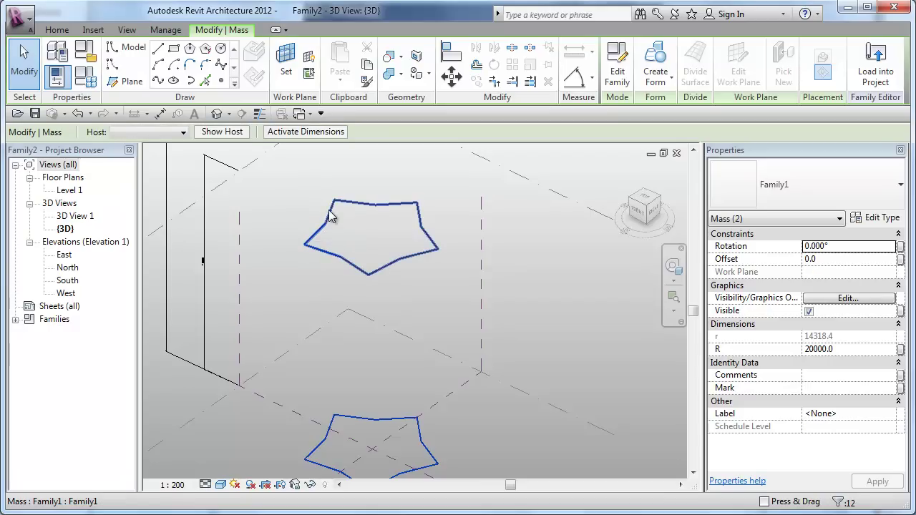
ctrl+click(329, 209)
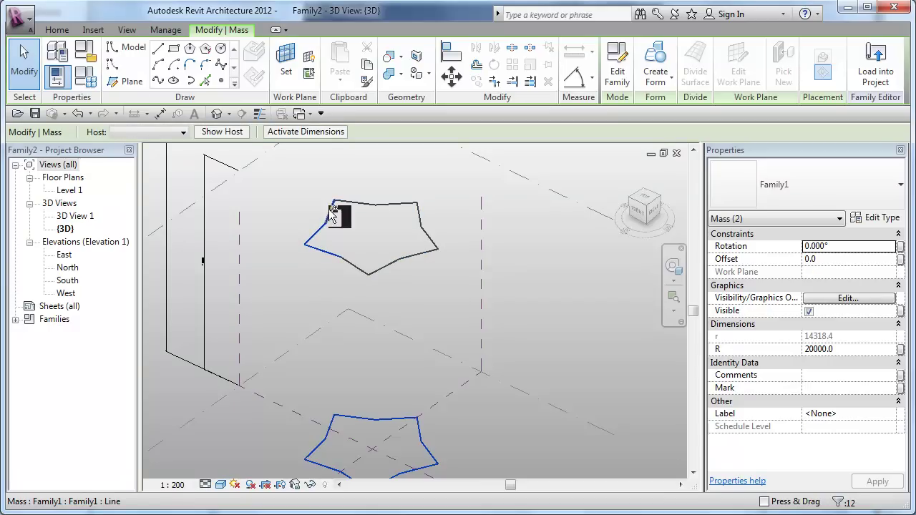
ctrl+click(365, 205)
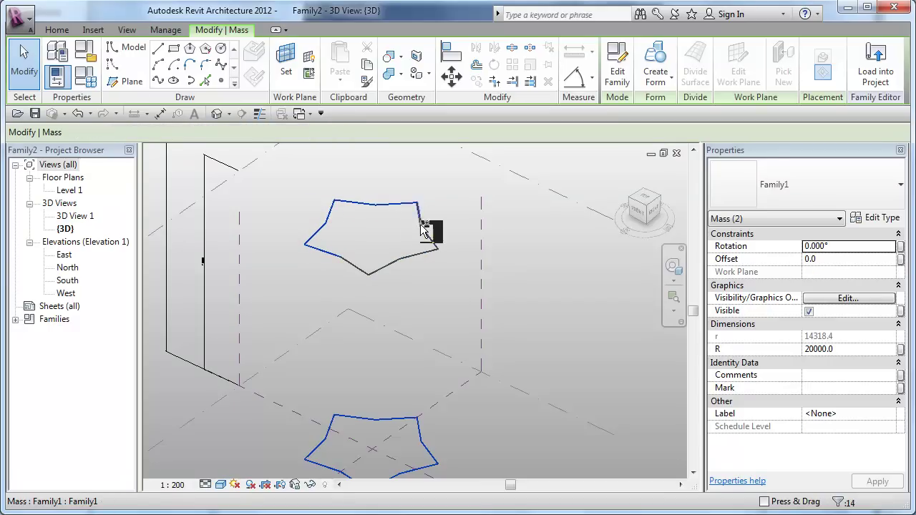
ctrl+click(419, 208)
ctrl+click(427, 232)
ctrl+click(429, 251)
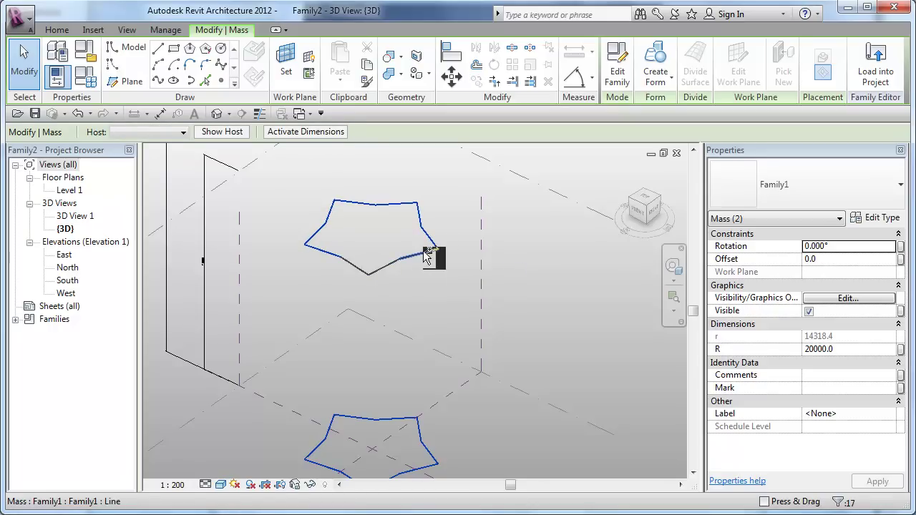
ctrl+click(398, 262)
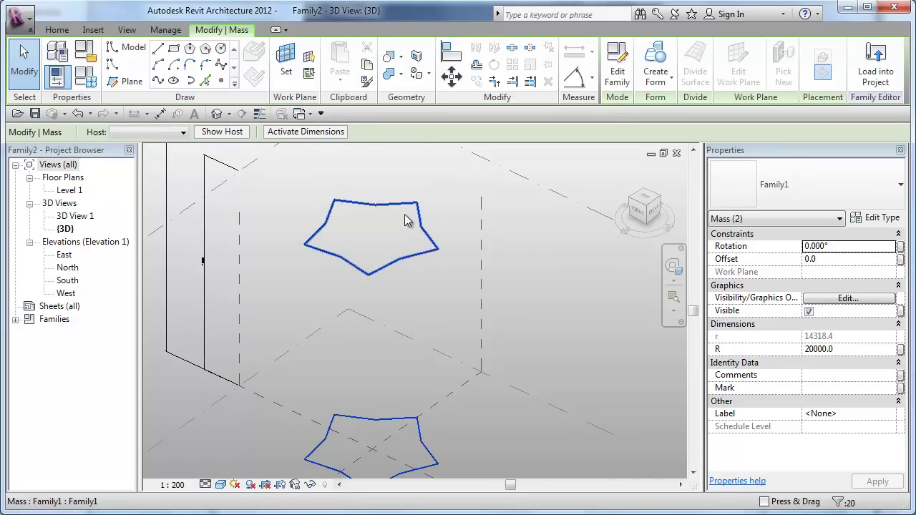
ctrl+click(367, 273)
- Add the next star profile's loop and its left and top edges to the selection
middle_drag(417, 222, 413, 455)
middle_drag(418, 257, 374, 343)
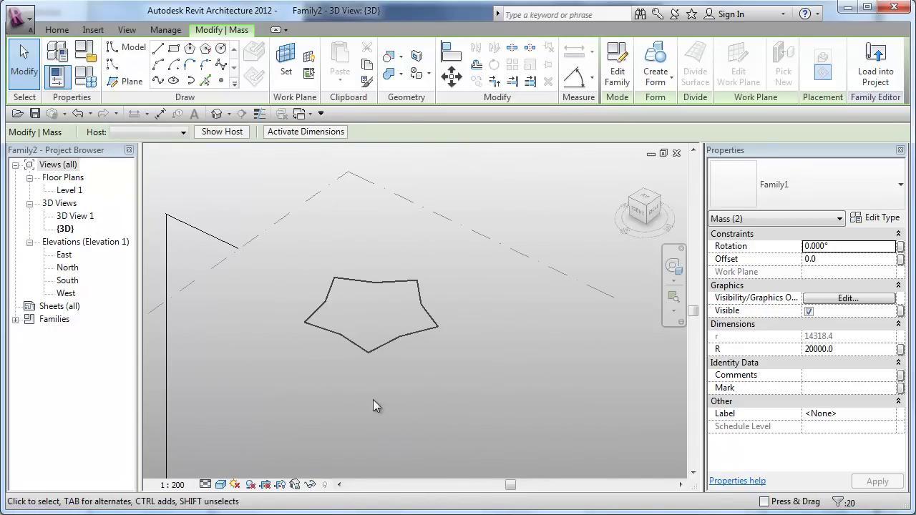
ctrl+click(331, 340)
key(Tab)
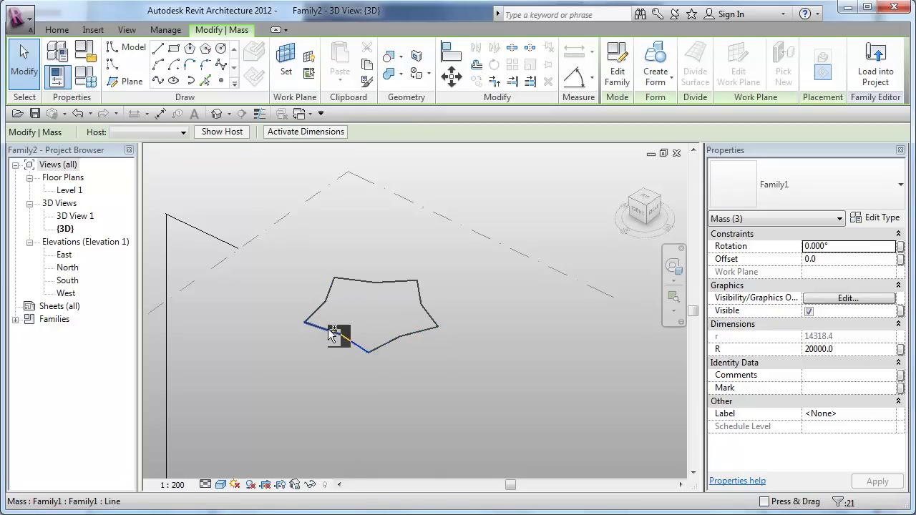
ctrl+click(316, 310)
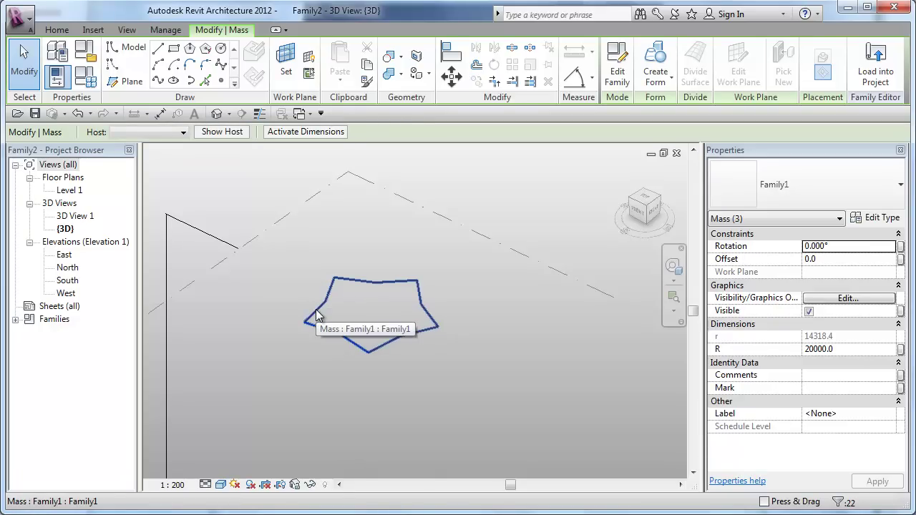
ctrl+click(315, 312)
ctrl+click(330, 290)
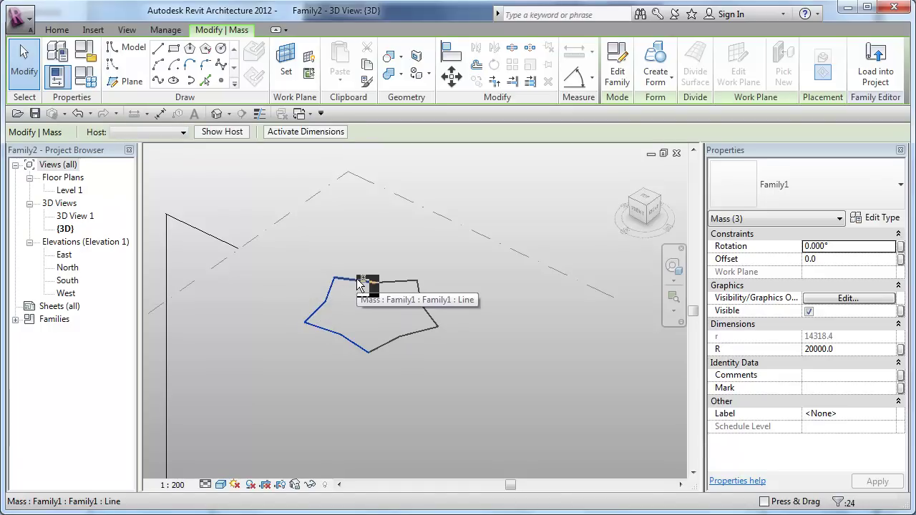
ctrl+click(365, 281)
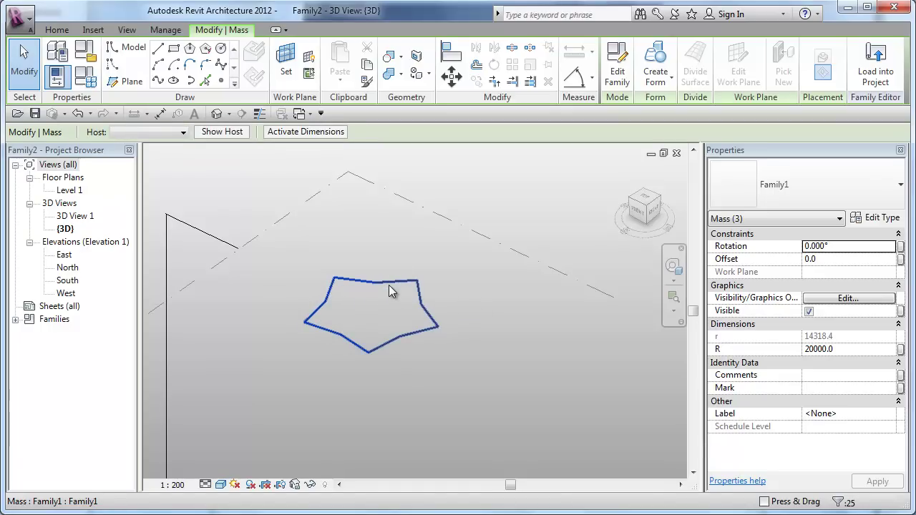
- Add the profile's remaining right and lower edges, then zoom out to check all three
ctrl+click(420, 296)
ctrl+click(436, 324)
ctrl+click(423, 333)
ctrl+click(405, 346)
ctrl+click(395, 347)
scroll(471, 278, down, 4)
middle_drag(483, 307, 423, 246)
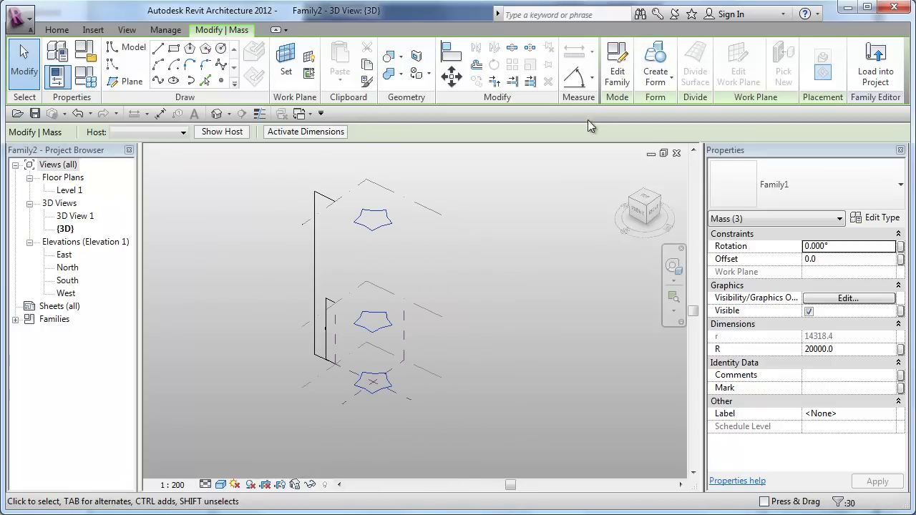
- Loft a solid form through the three selected star profiles and select its middle profile
click(659, 76)
click(673, 104)
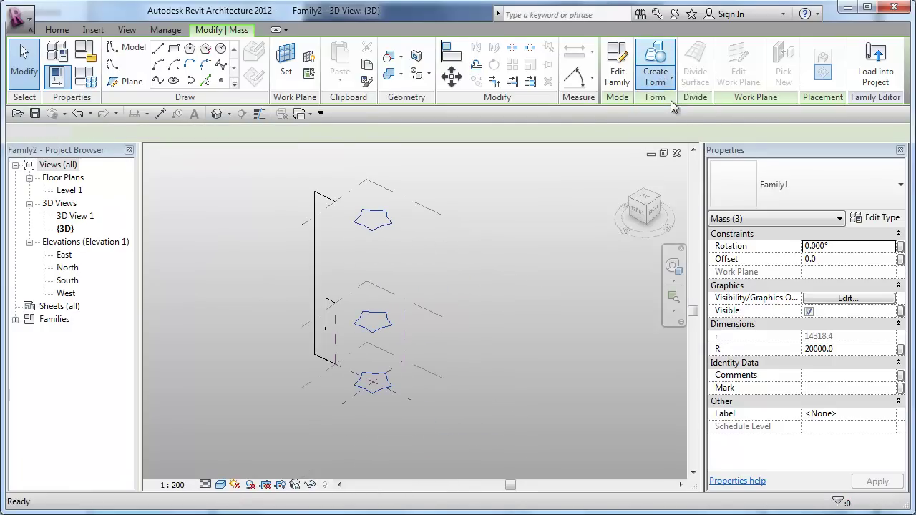
middle_drag(549, 260, 515, 277)
middle_drag(525, 312, 511, 317)
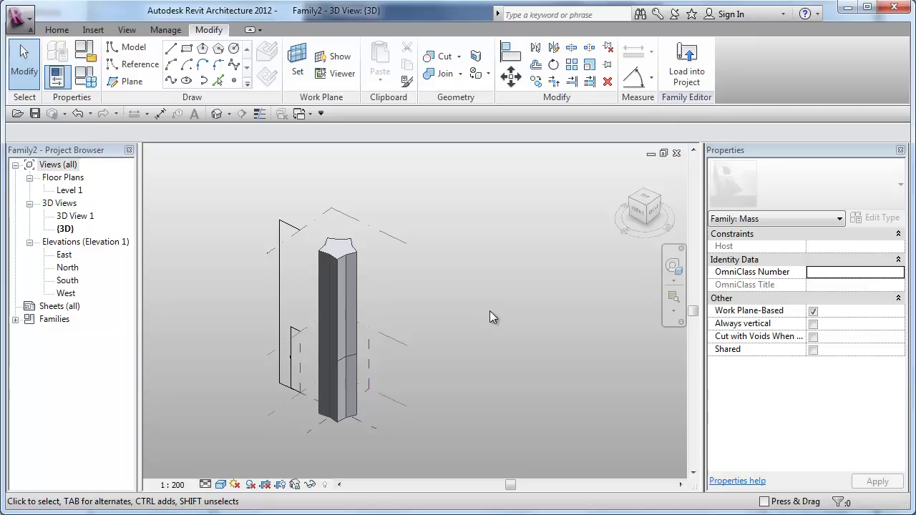
click(352, 363)
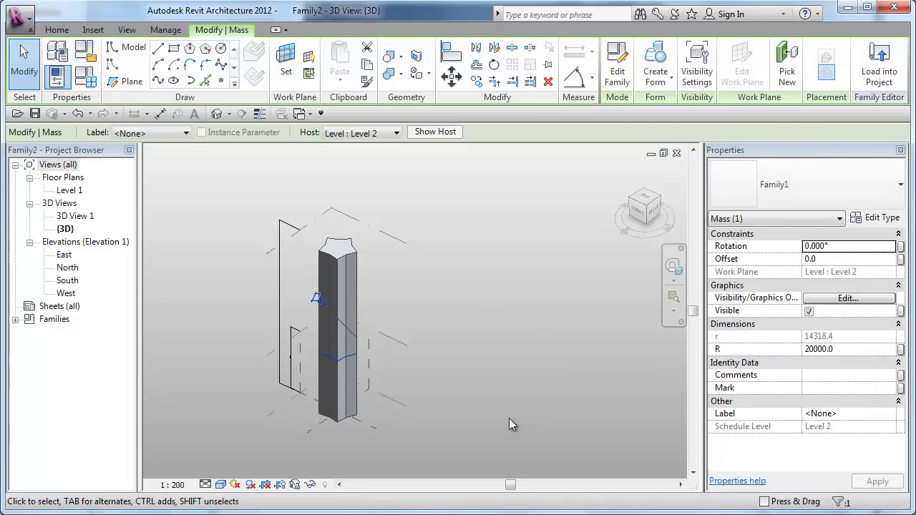
- Rotate the middle profile 50° and the top profile 90° to twist the tower
click(851, 247)
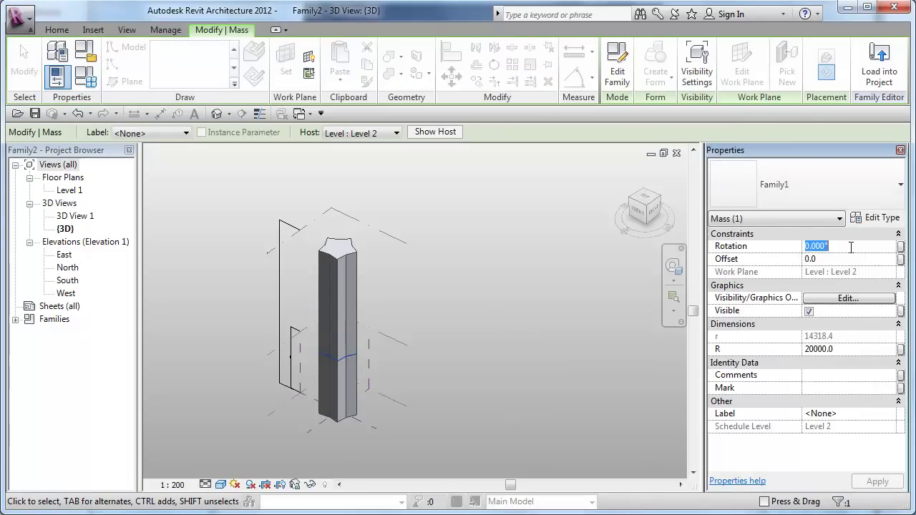
text(50)
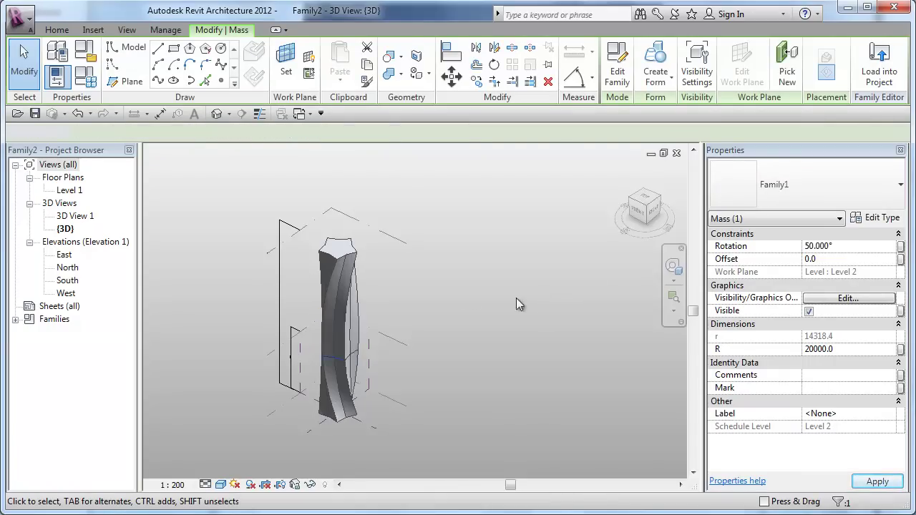
click(546, 305)
click(375, 260)
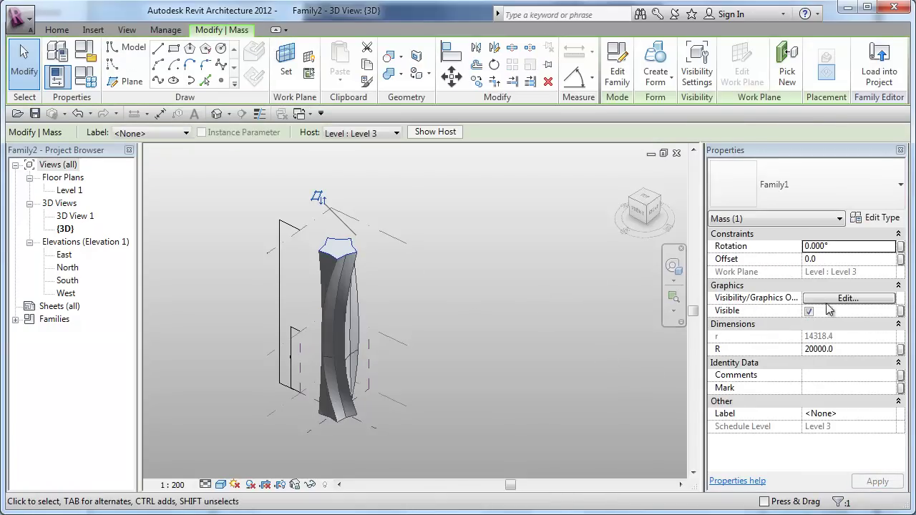
click(861, 247)
text(90)
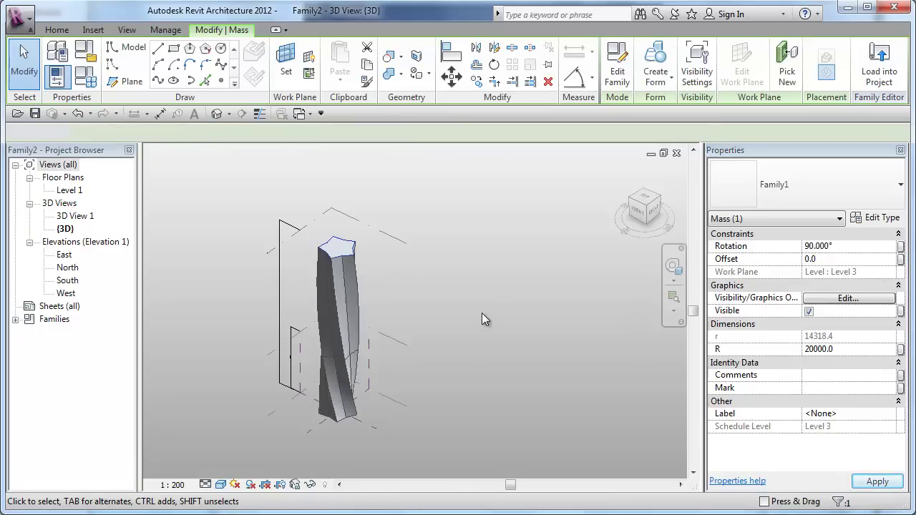
click(480, 313)
middle_drag(506, 330, 514, 341)
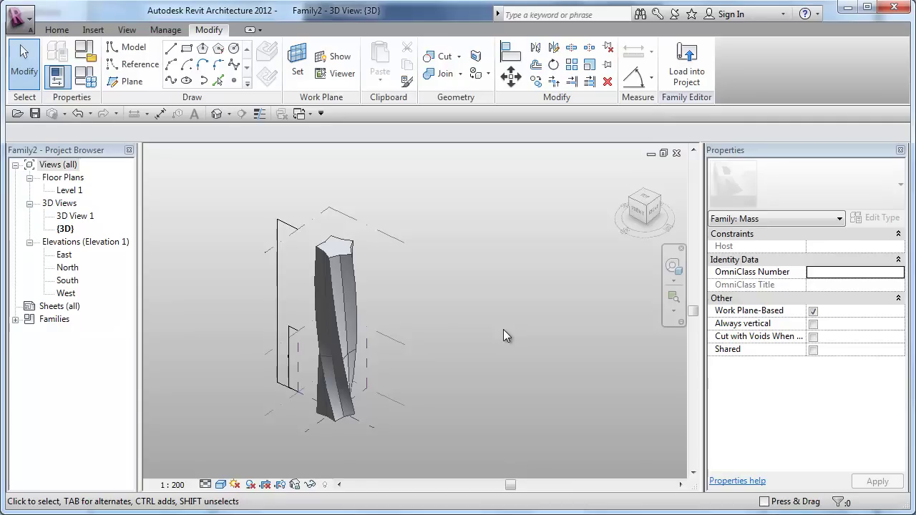
mouse_move(466, 387)
middle_down()
mouse_move(474, 393)
mouse_move(476, 383)
middle_up()
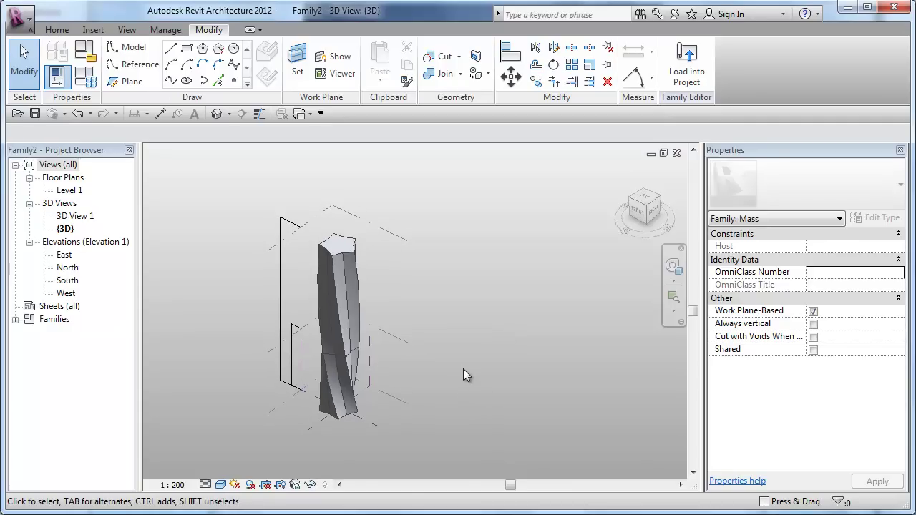
- Trial an R radius of 22000 on the middle profile, then undo that change
click(340, 358)
mouse_move(466, 414)
middle_down()
mouse_move(493, 423)
mouse_move(478, 420)
middle_up()
click(863, 351)
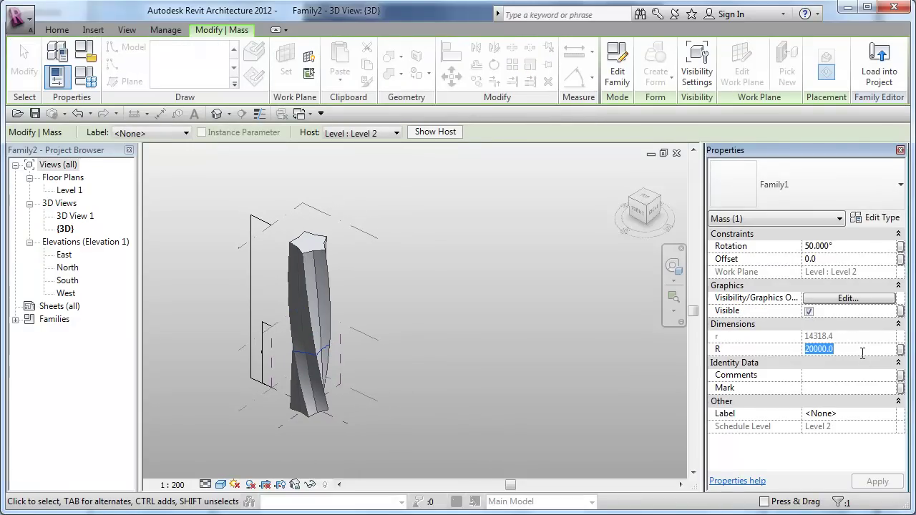
text(220)
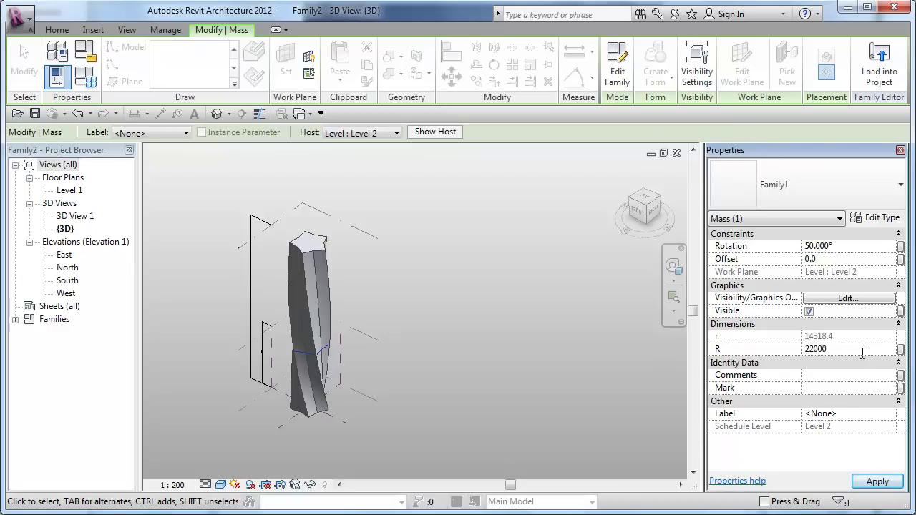
click(875, 483)
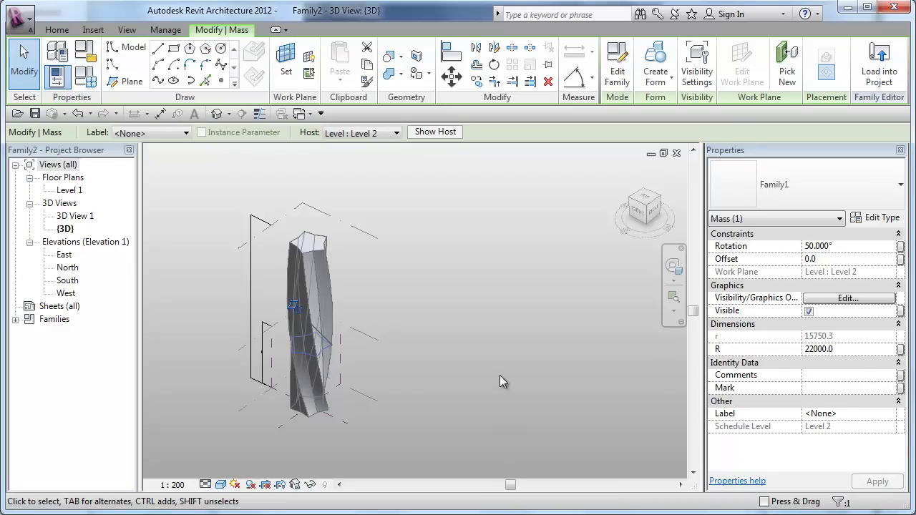
key(Escape)
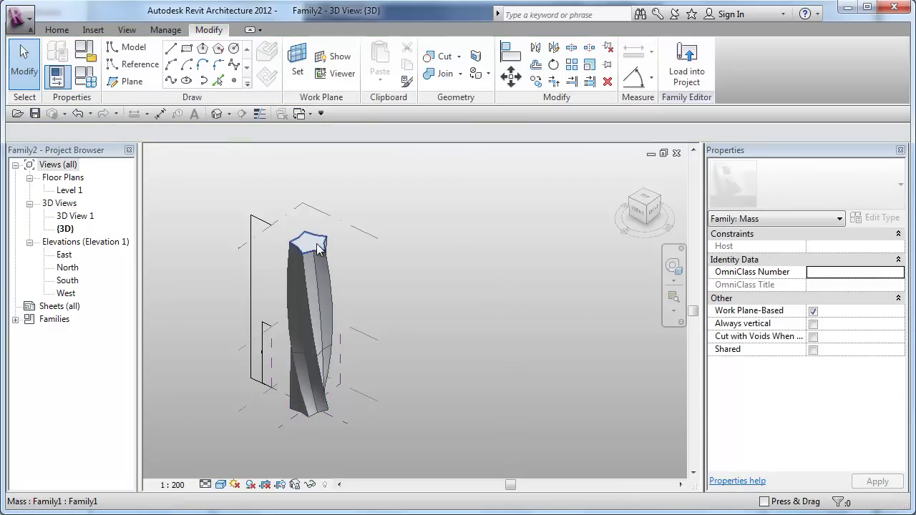
key(ctrl+z)
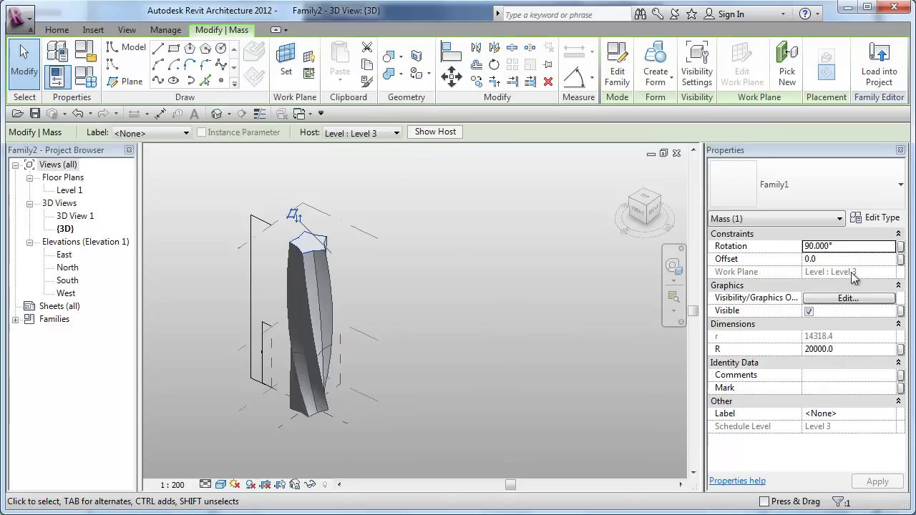
- Set the top star profile's R radius to 300, giving r 214.8
click(857, 347)
text(300)
click(486, 380)
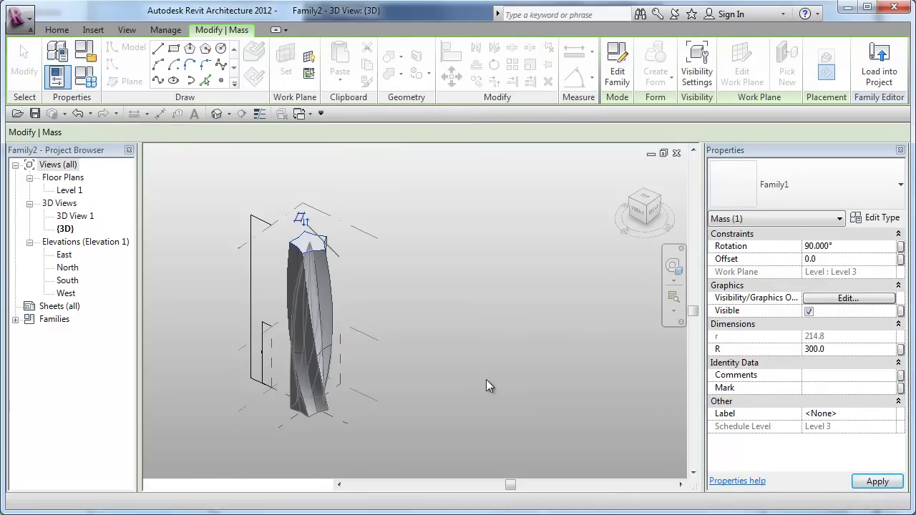
shift+middle_drag(441, 372, 454, 325)
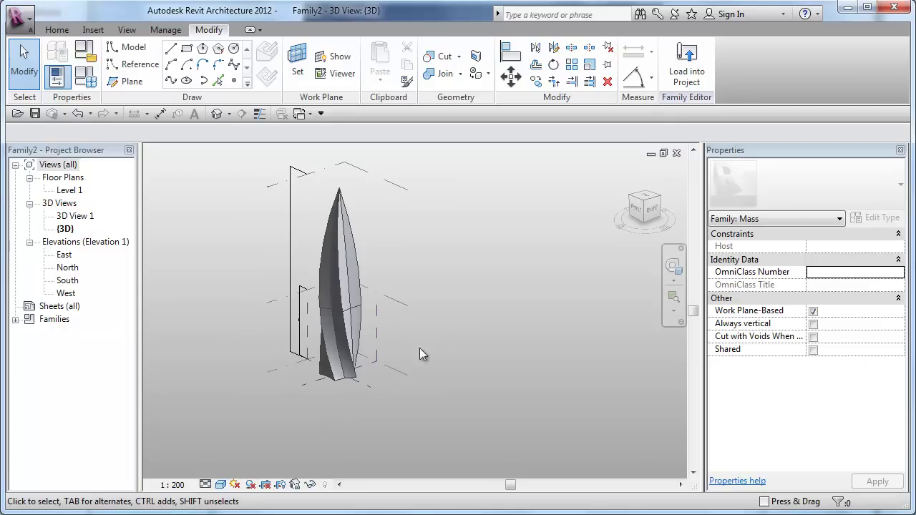
scroll(368, 376, up, 3)
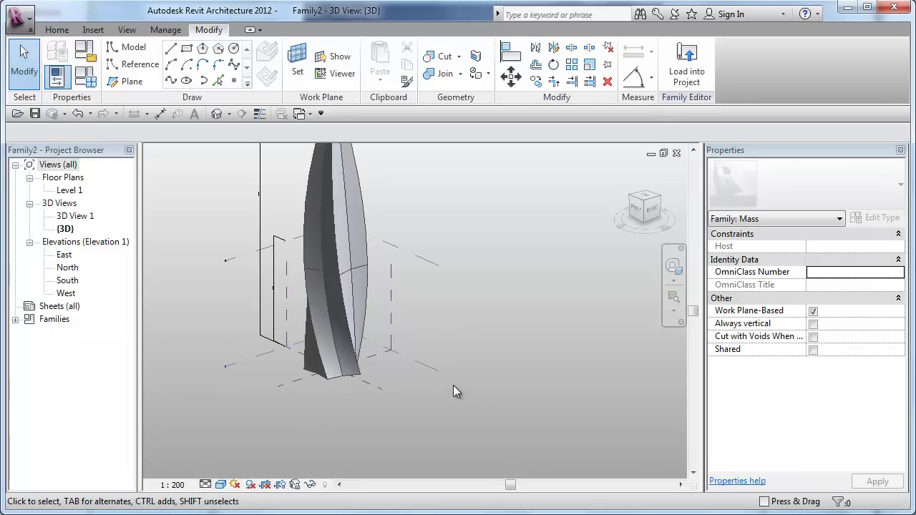
shift+middle_drag(459, 384, 486, 389)
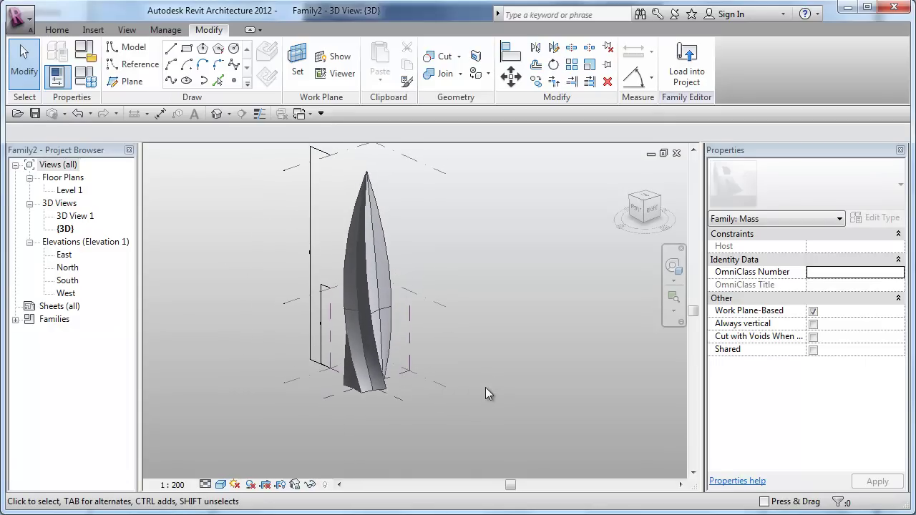